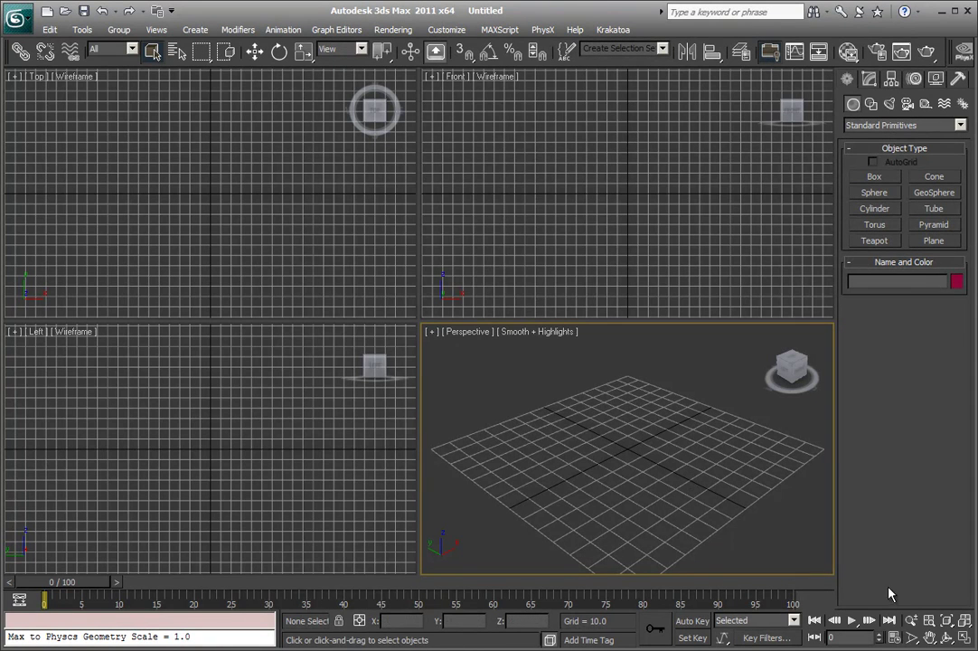
# - Change the animation end time from 100 to 179 and scrub the timeline to check it
pyautogui.click(894, 637)
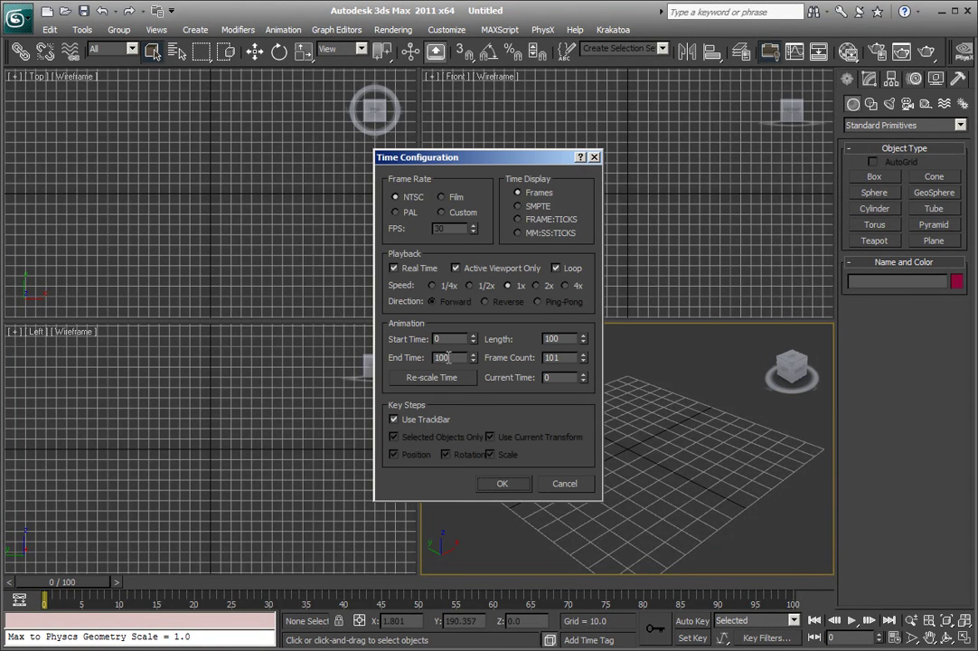
pyautogui.moveTo(449, 357); pyautogui.dragTo(297, 355)
pyautogui.write('179')
pyautogui.click(508, 484)
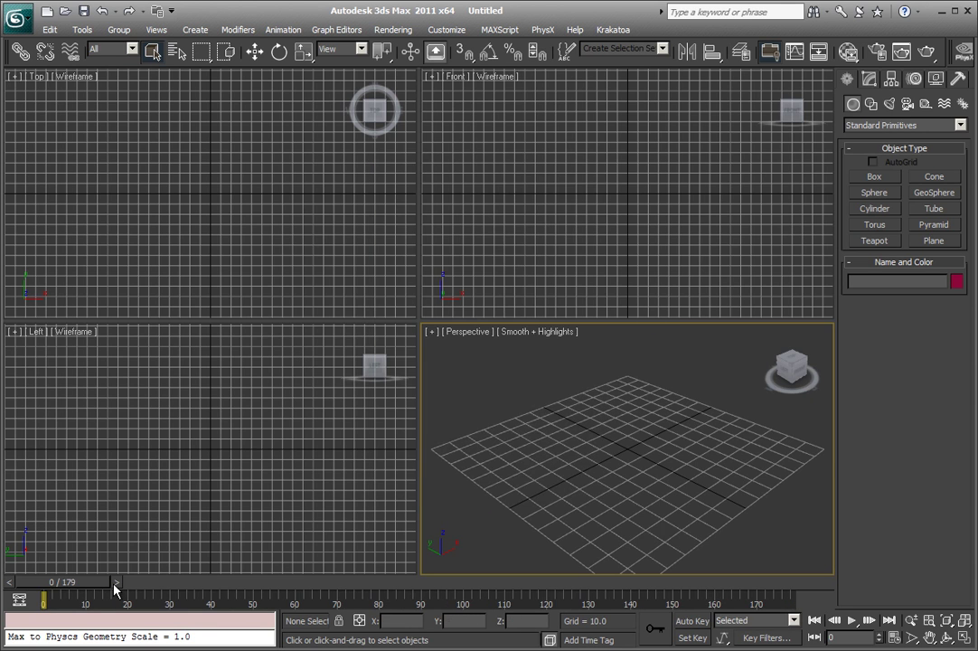
pyautogui.moveTo(136, 585); pyautogui.dragTo(54, 581)
# - Lay a ground plane in the Perspective view and build the first four box buildings on it
pyautogui.click(934, 240)
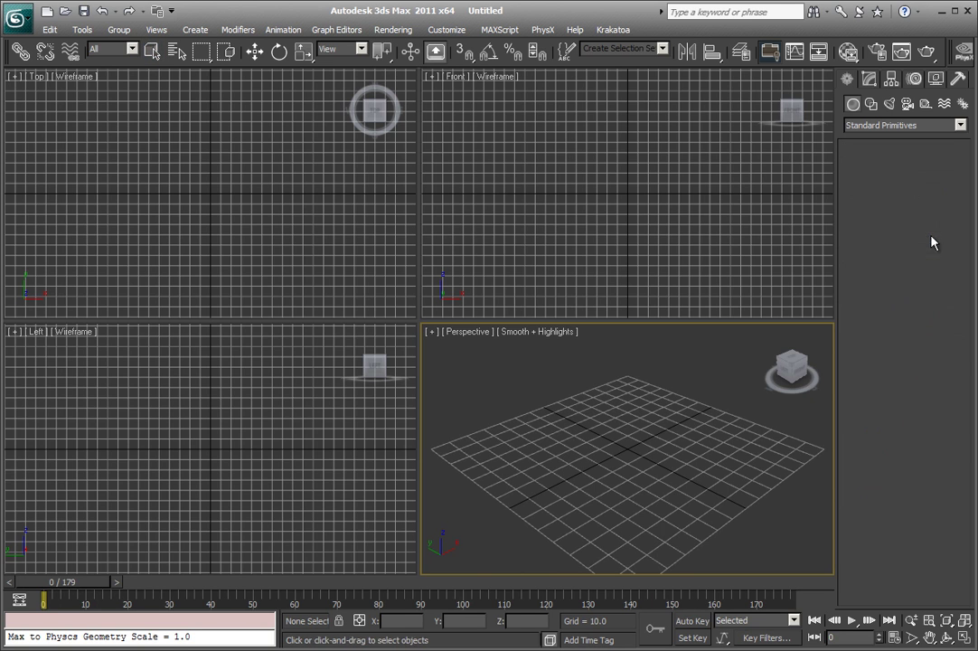
pyautogui.moveTo(440, 450); pyautogui.dragTo(823, 449)
pyautogui.click(875, 178)
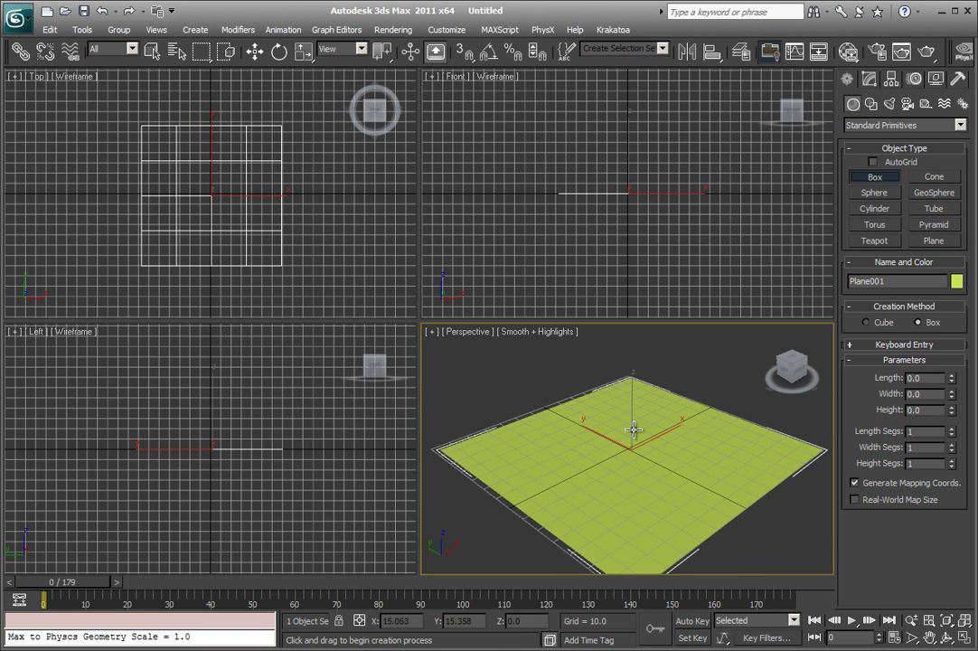
pyautogui.moveTo(635, 398); pyautogui.dragTo(648, 399)
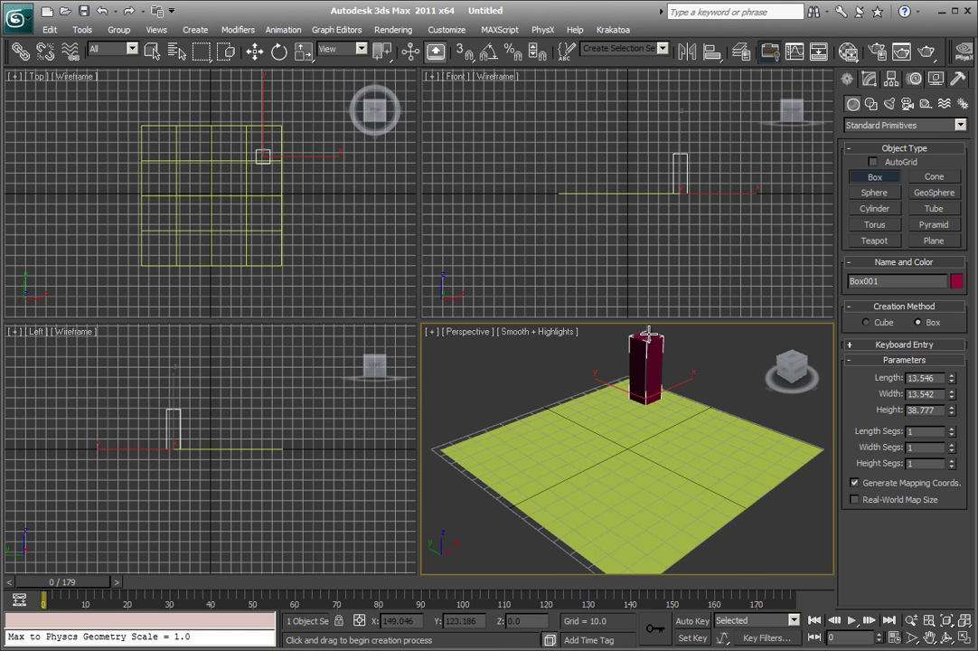
pyautogui.click(668, 384)
pyautogui.moveTo(683, 458); pyautogui.dragTo(742, 441)
pyautogui.click(723, 308)
pyautogui.moveTo(669, 396); pyautogui.dragTo(691, 409)
pyautogui.click(576, 309)
pyautogui.moveTo(528, 442); pyautogui.dragTo(617, 414)
pyautogui.click(613, 362)
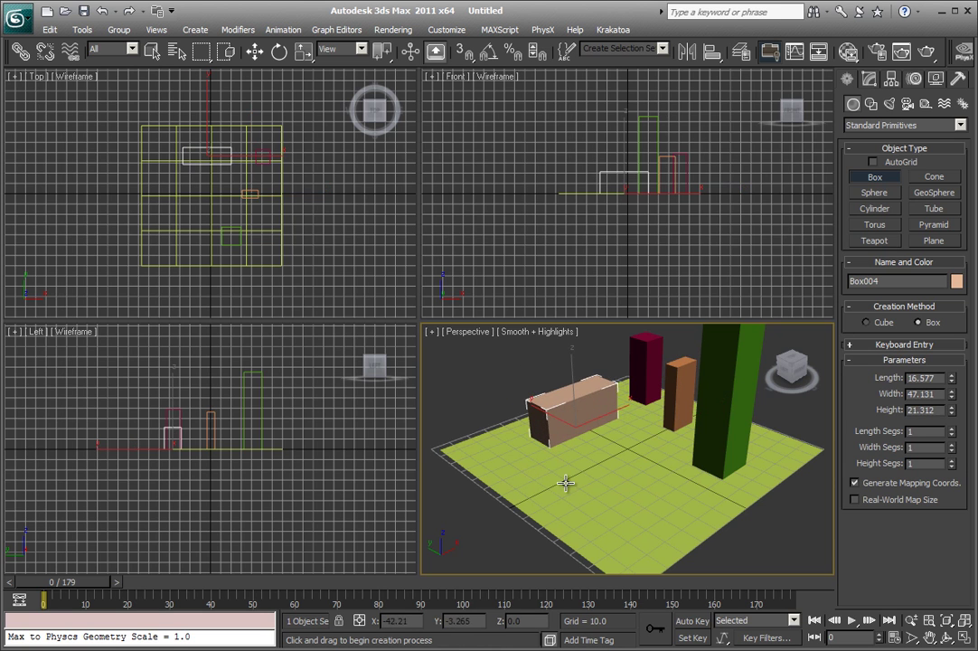
# - Add five more box buildings of varying heights, including a tall pink and a teal one
pyautogui.moveTo(565, 473); pyautogui.dragTo(605, 478)
pyautogui.click(627, 426)
pyautogui.moveTo(627, 428); pyautogui.dragTo(649, 450)
pyautogui.click(647, 352)
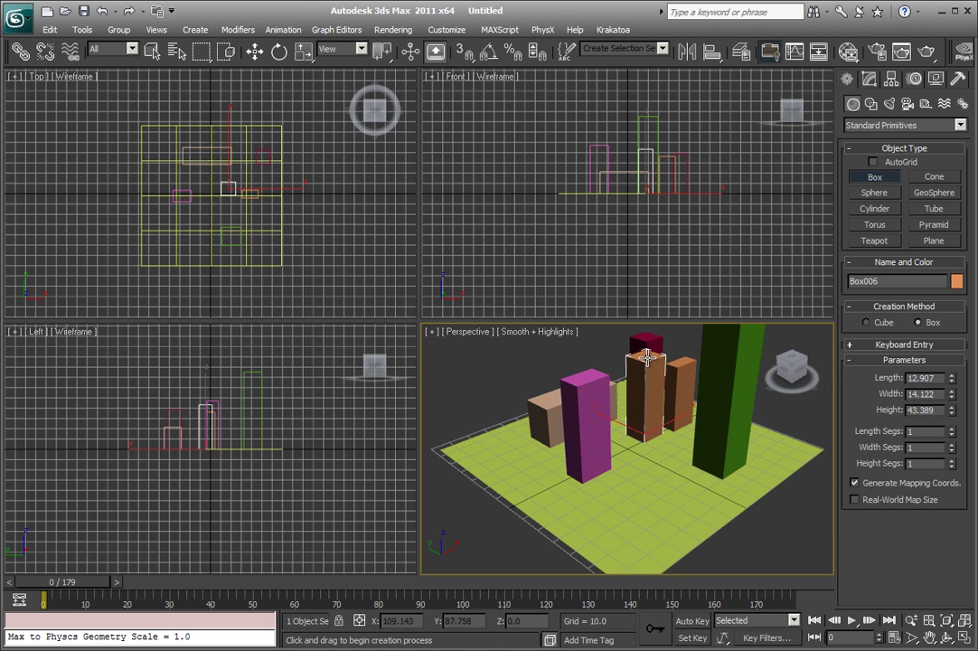
pyautogui.moveTo(565, 522); pyautogui.dragTo(640, 509)
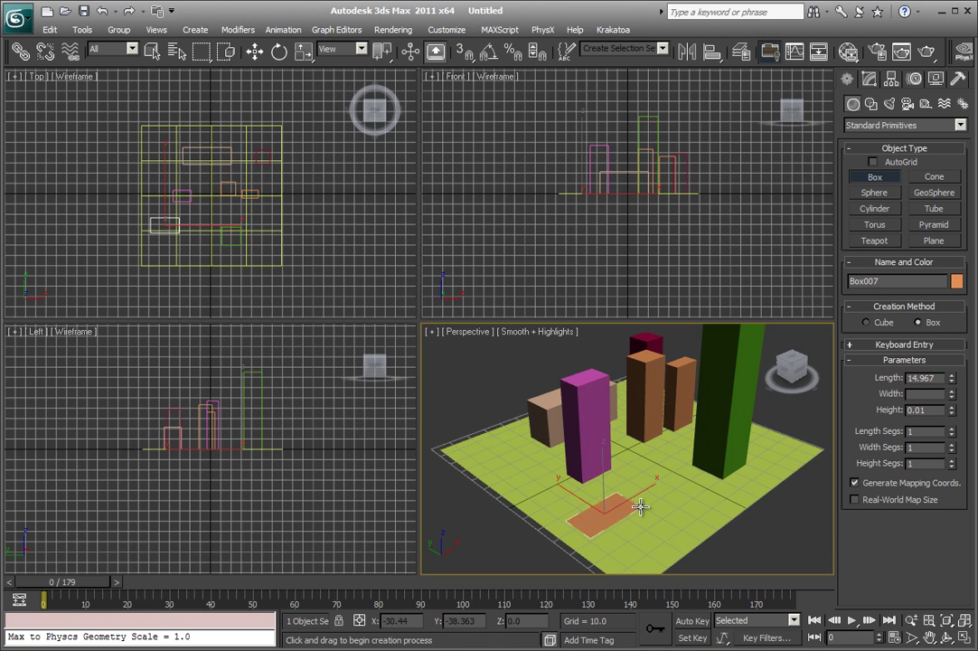
pyautogui.click(638, 402)
pyautogui.moveTo(680, 466); pyautogui.dragTo(693, 462)
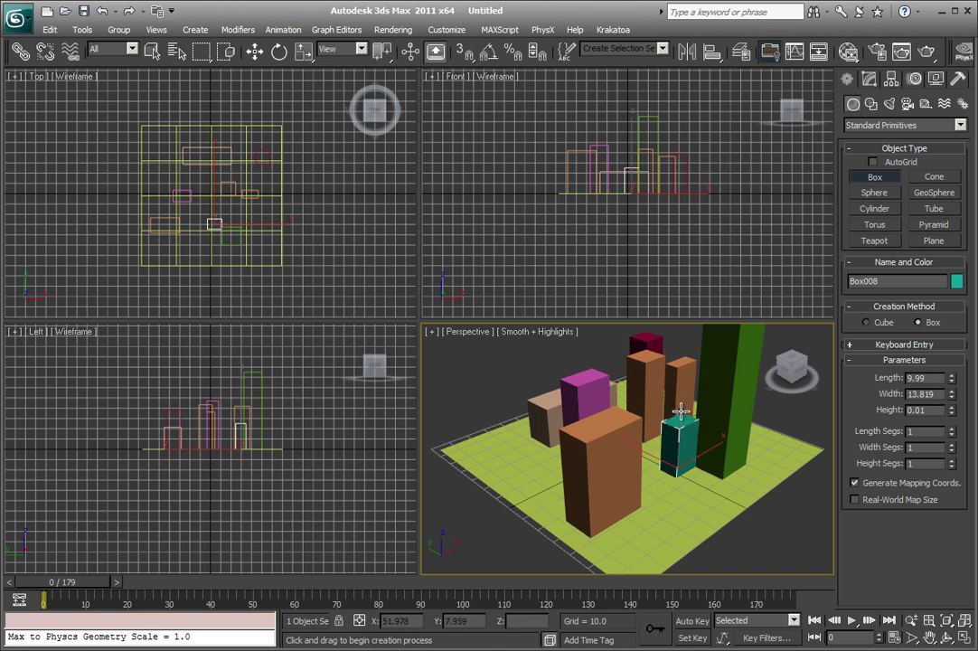
pyautogui.click(681, 309)
pyautogui.moveTo(481, 456); pyautogui.dragTo(509, 460)
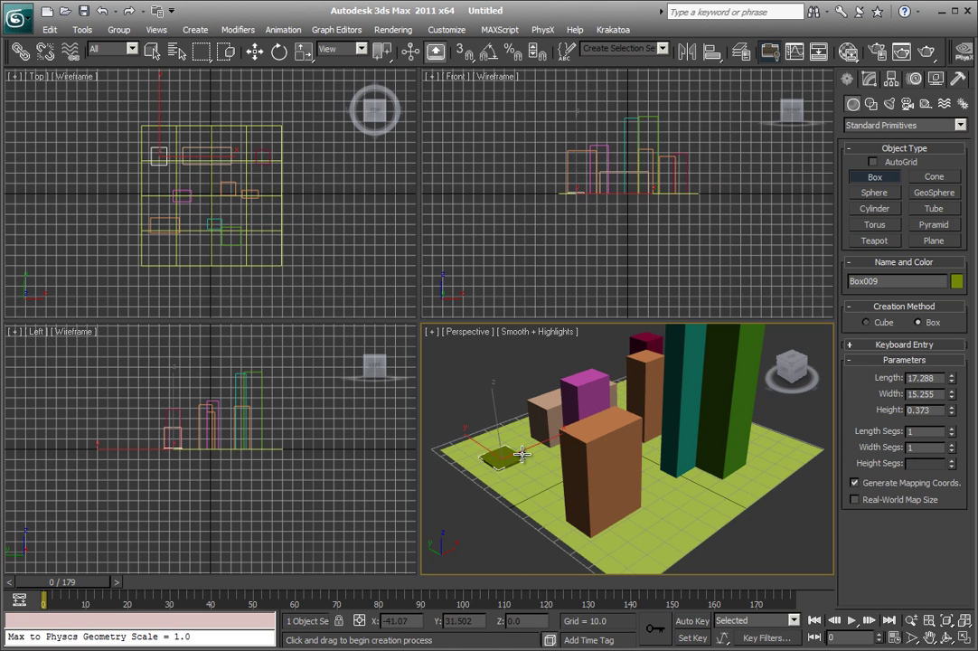
pyautogui.click(521, 369)
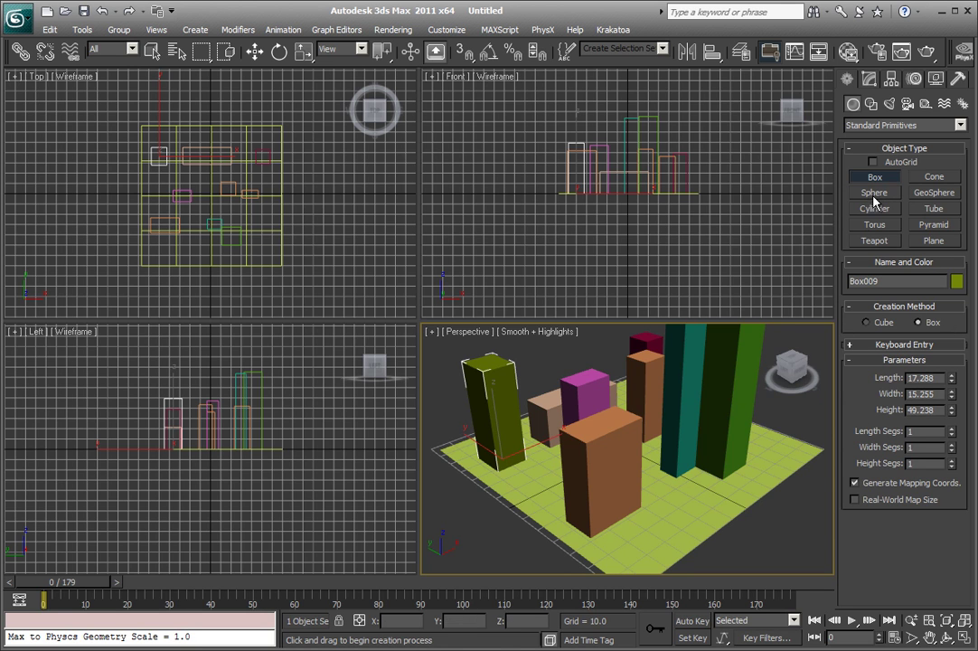
# - Set up a Target camera with a 35mm lens and Show Cone, hiding the Top view grid
pyautogui.click(907, 105)
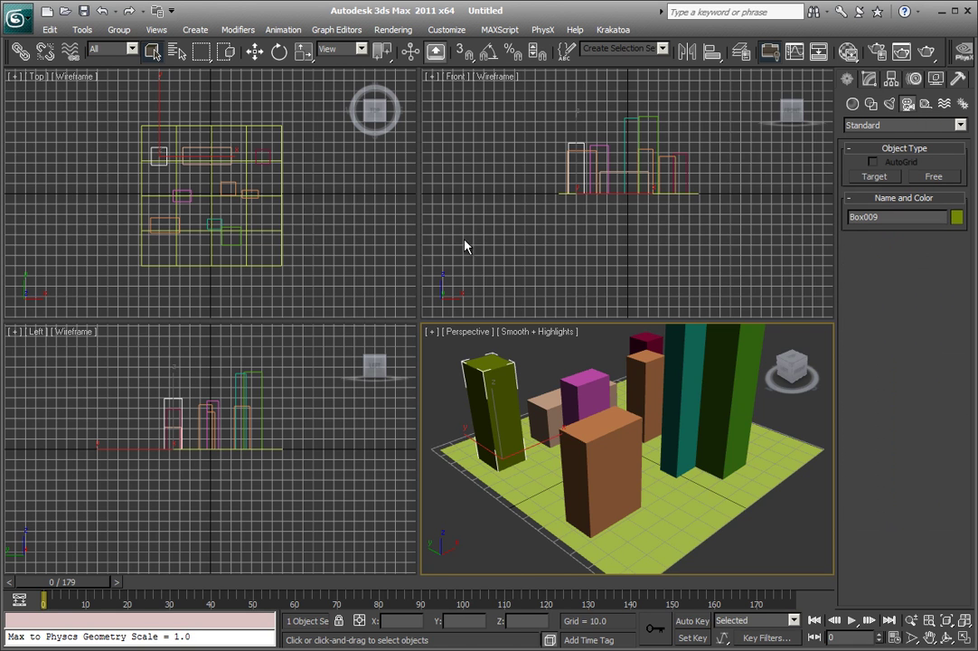
pyautogui.rightClick(375, 257)
pyautogui.press('g')
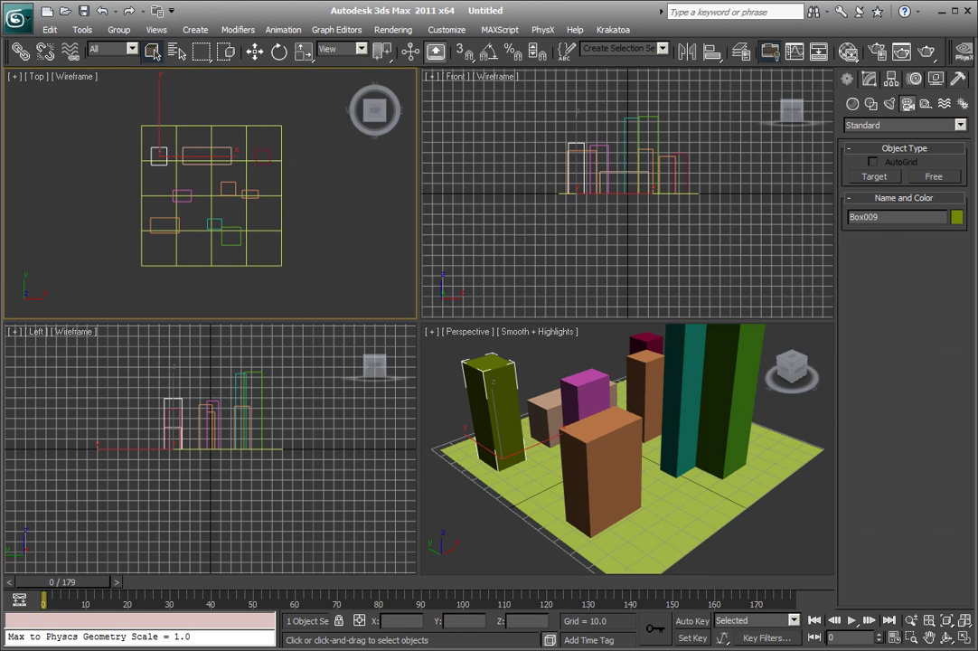
pyautogui.click(877, 177)
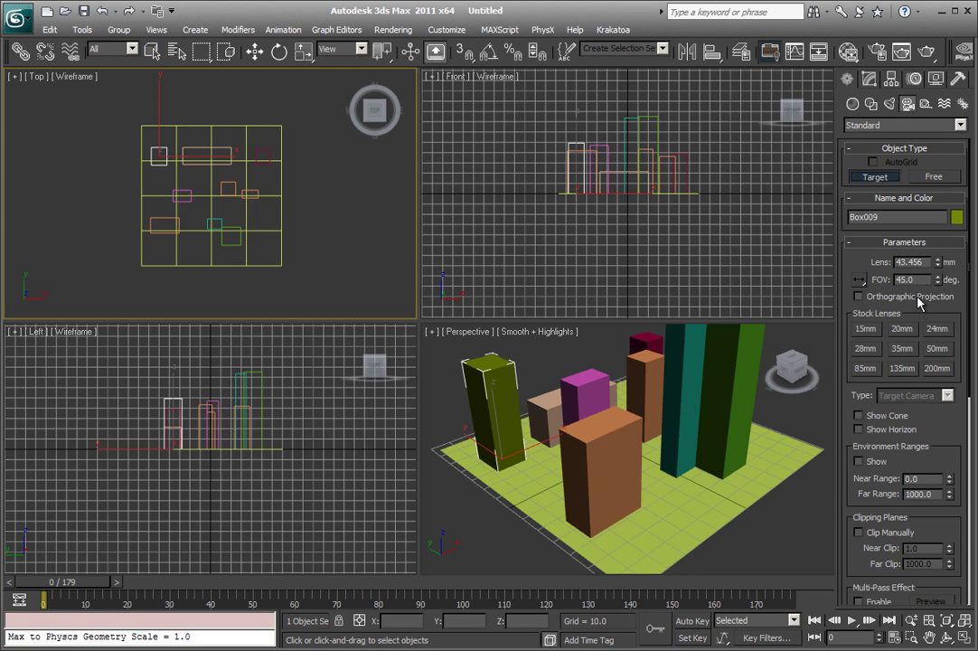
pyautogui.click(904, 349)
pyautogui.click(859, 415)
# - Place the camera left of the city in Top view and raise it in Front view
pyautogui.moveTo(36, 204); pyautogui.dragTo(125, 200)
pyautogui.rightClick(560, 204)
pyautogui.rightClick(485, 185)
pyautogui.press('w')
pyautogui.moveTo(504, 204); pyautogui.dragTo(500, 166)
pyautogui.rightClick(500, 166)
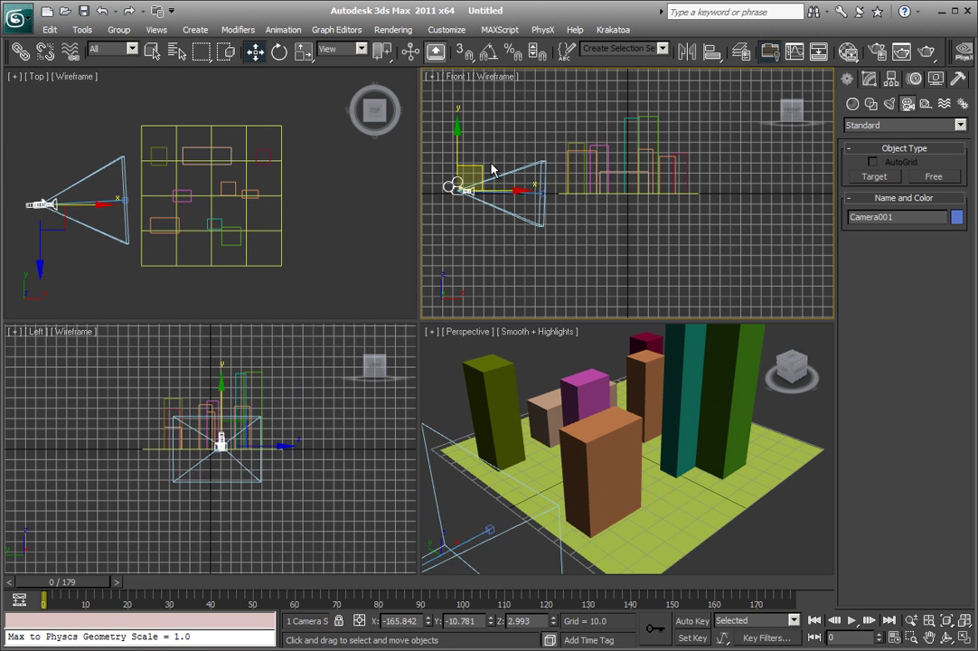
# - Create a dummy helper around the camera and lower it below the camera in Front view
pyautogui.click(914, 79)
pyautogui.click(891, 80)
pyautogui.click(847, 80)
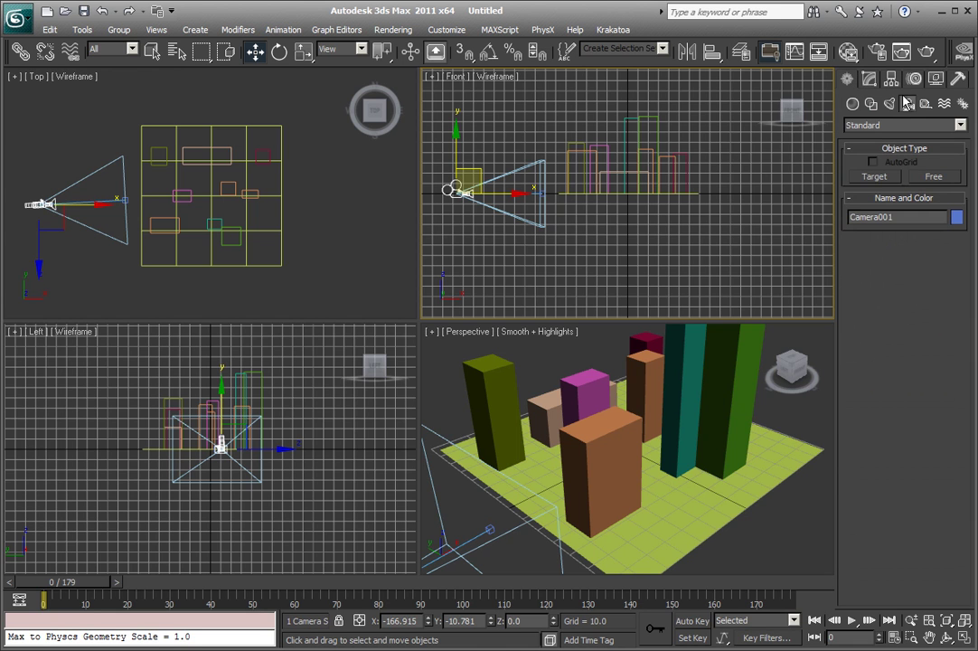
pyautogui.click(925, 105)
pyautogui.click(875, 177)
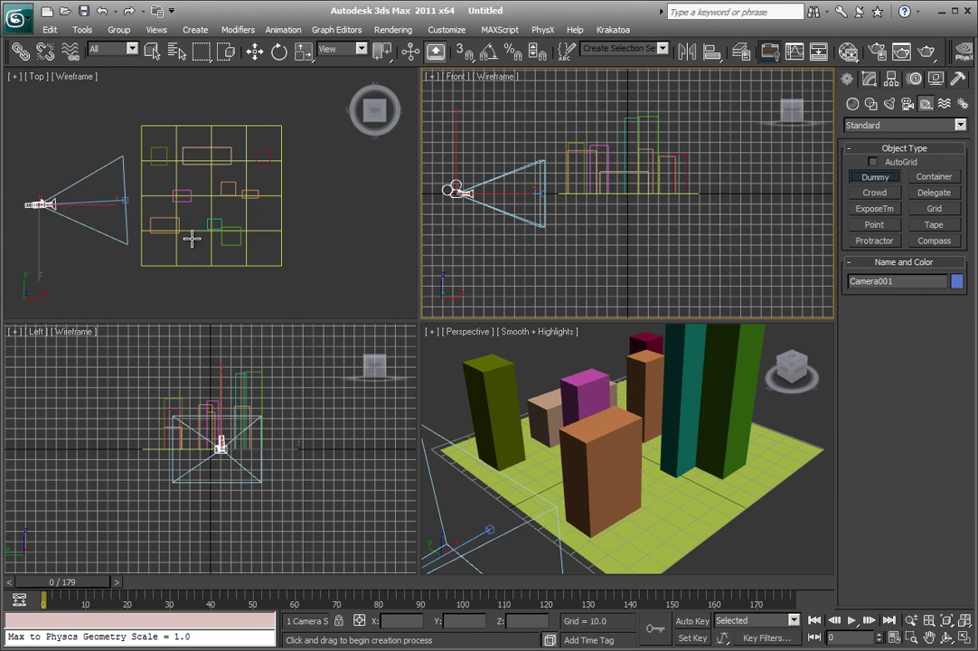
pyautogui.moveTo(98, 199)
pyautogui.mouseDown()
pyautogui.moveTo(109, 213)
pyautogui.moveTo(104, 200)
pyautogui.mouseUp()
pyautogui.rightClick(116, 201)
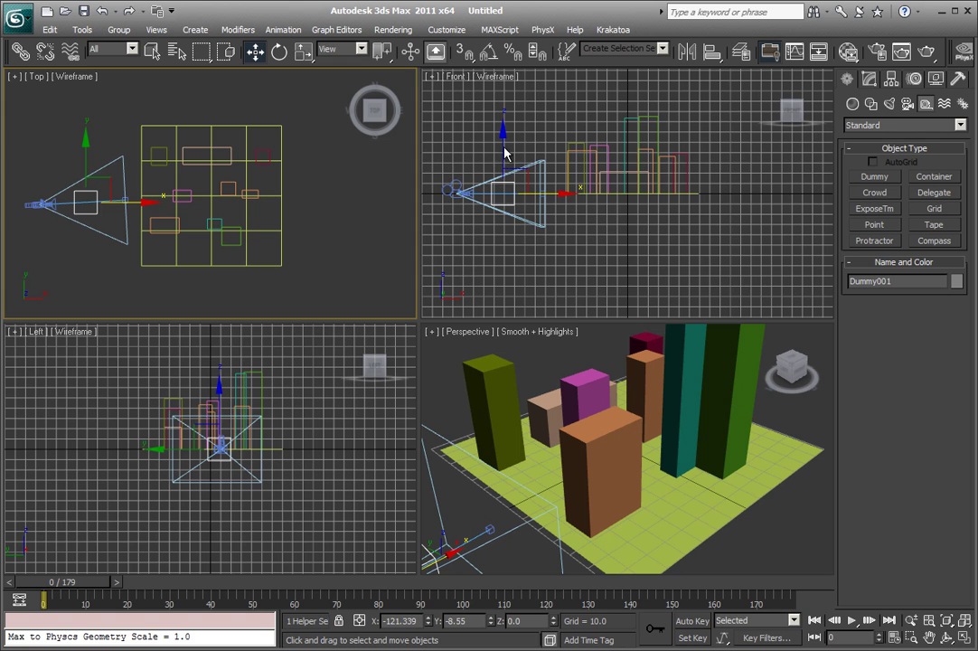
pyautogui.moveTo(505, 154); pyautogui.dragTo(429, 165)
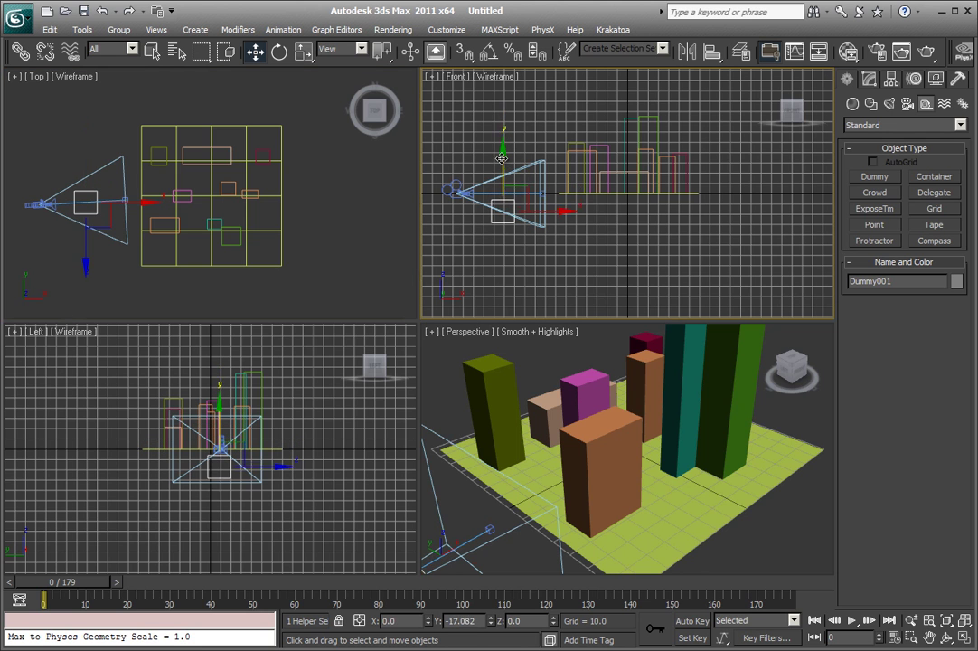
# - Link Camera001 to Dummy001 so the dummy becomes its parent
pyautogui.click(463, 192)
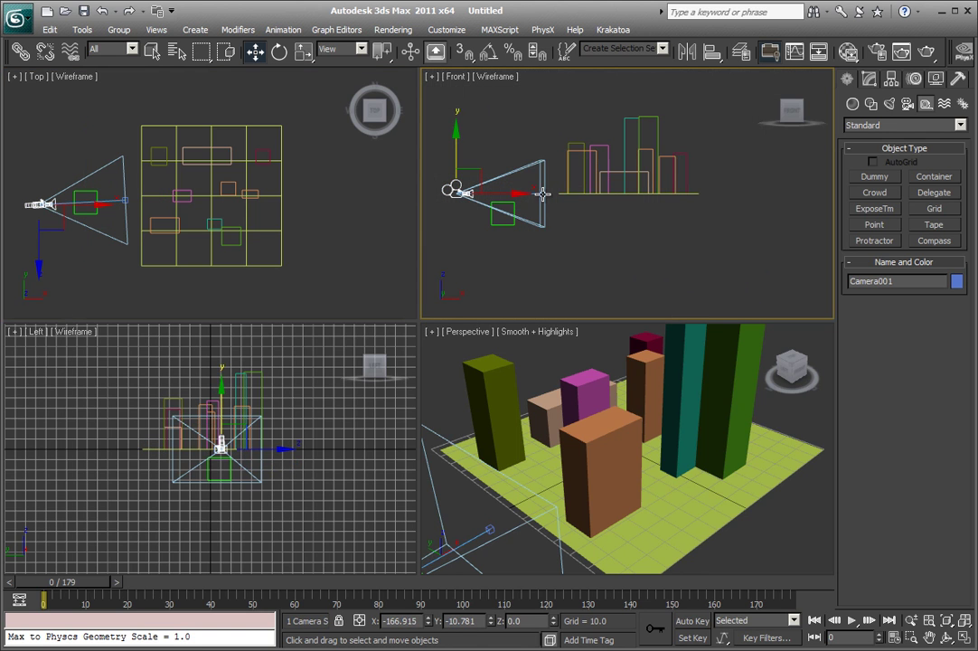
pyautogui.click(543, 192)
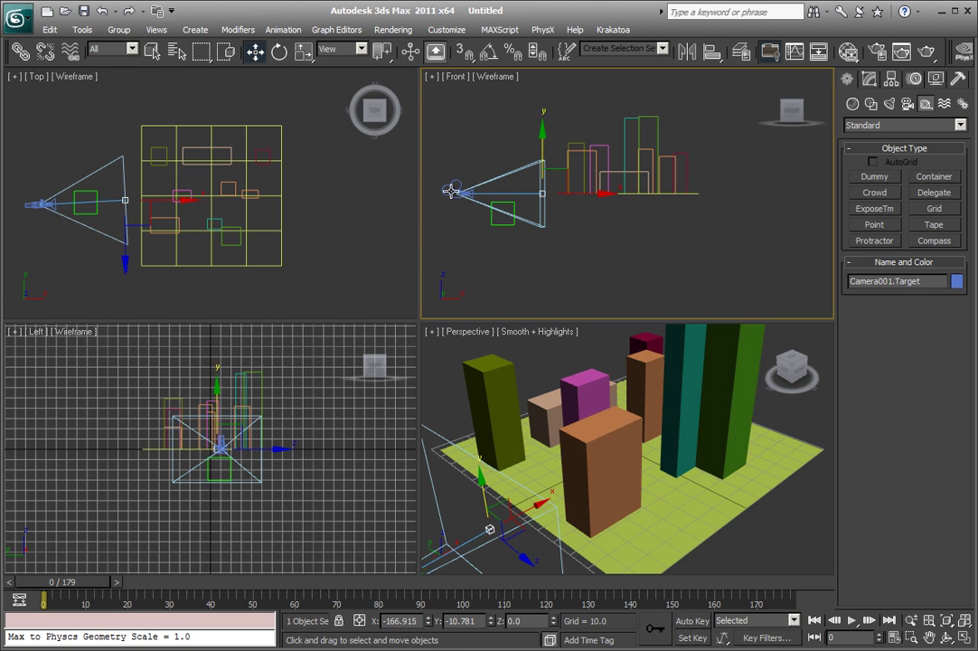
pyautogui.hotkey('ctrl', 'z')
pyautogui.click(19, 52)
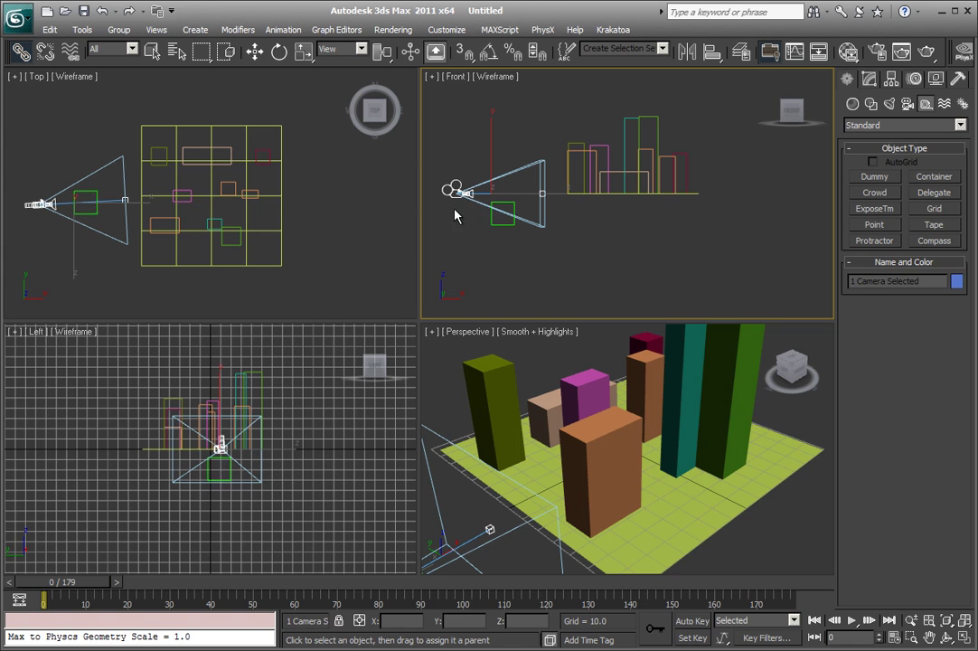
pyautogui.click(95, 212)
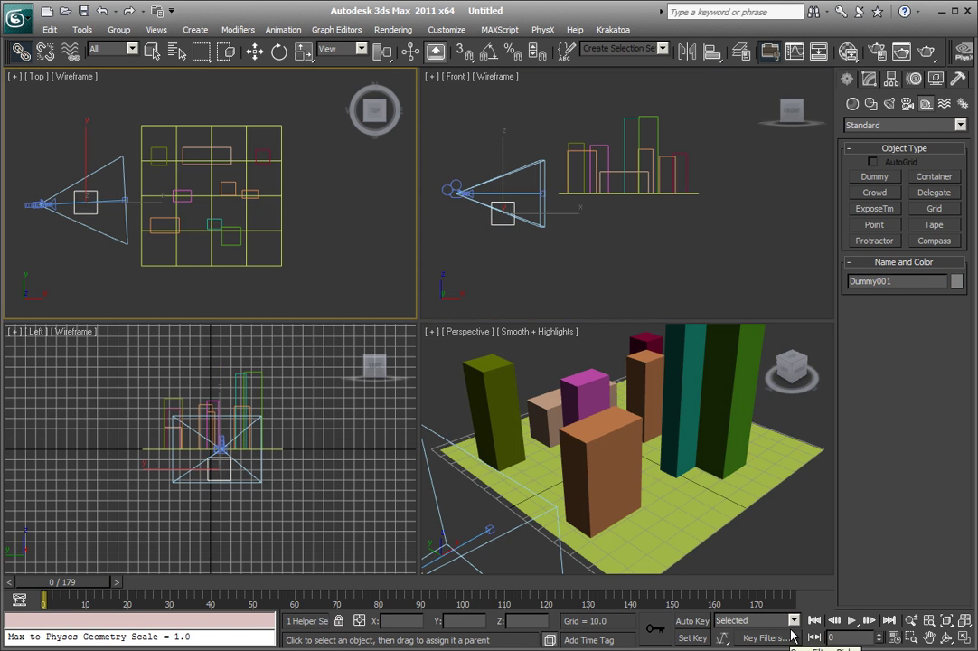
# - Switch the Perspective view to the camera view and raise the dummy to lift the shot
pyautogui.click(254, 52)
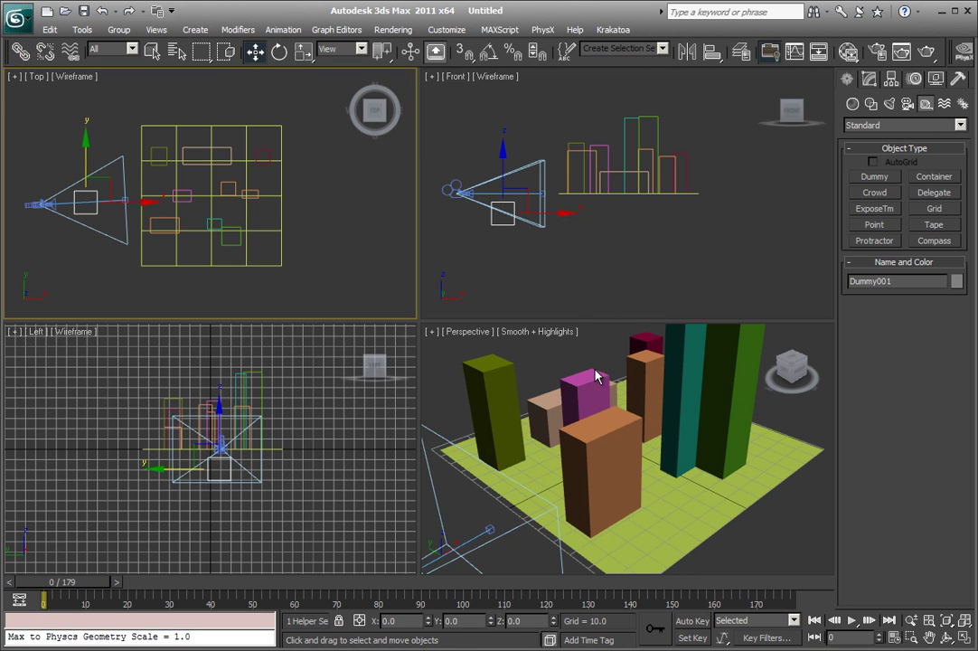
pyautogui.rightClick(537, 351)
pyautogui.press('c')
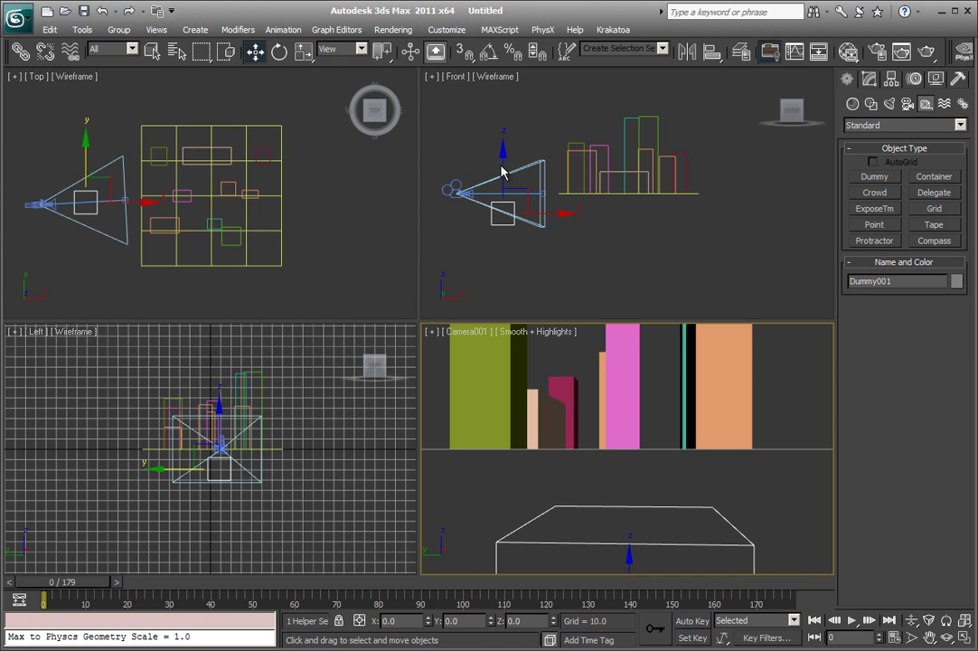
pyautogui.moveTo(504, 172); pyautogui.dragTo(513, 133)
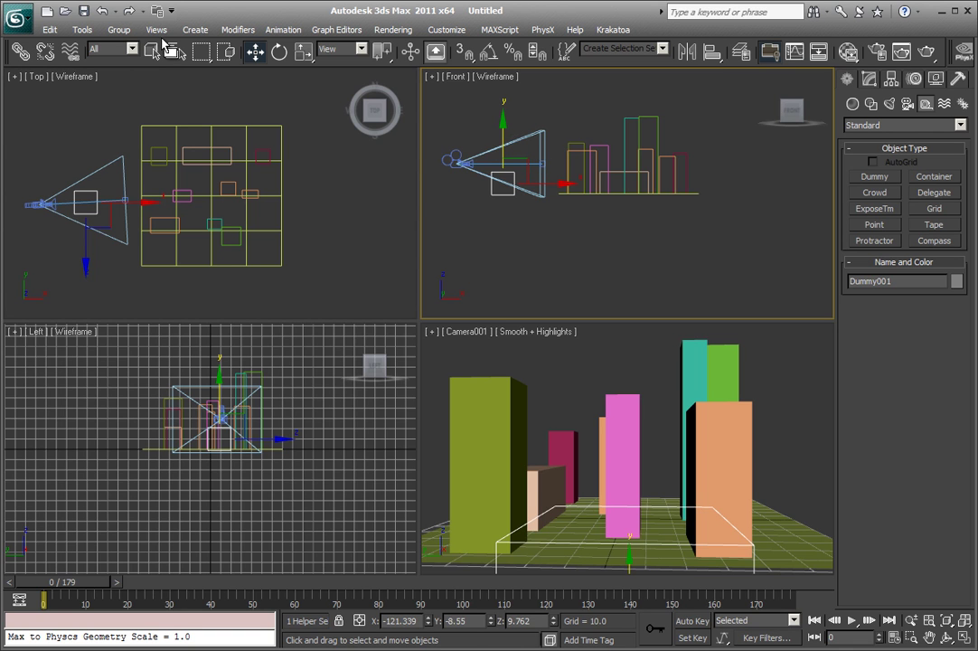
# - Rotate the dummy to angle the camera, then turn on Auto Key at frame 0
pyautogui.click(279, 51)
pyautogui.moveTo(547, 159)
pyautogui.mouseDown()
pyautogui.moveTo(561, 186)
pyautogui.moveTo(552, 144)
pyautogui.moveTo(561, 189)
pyautogui.moveTo(554, 153)
pyautogui.mouseUp()
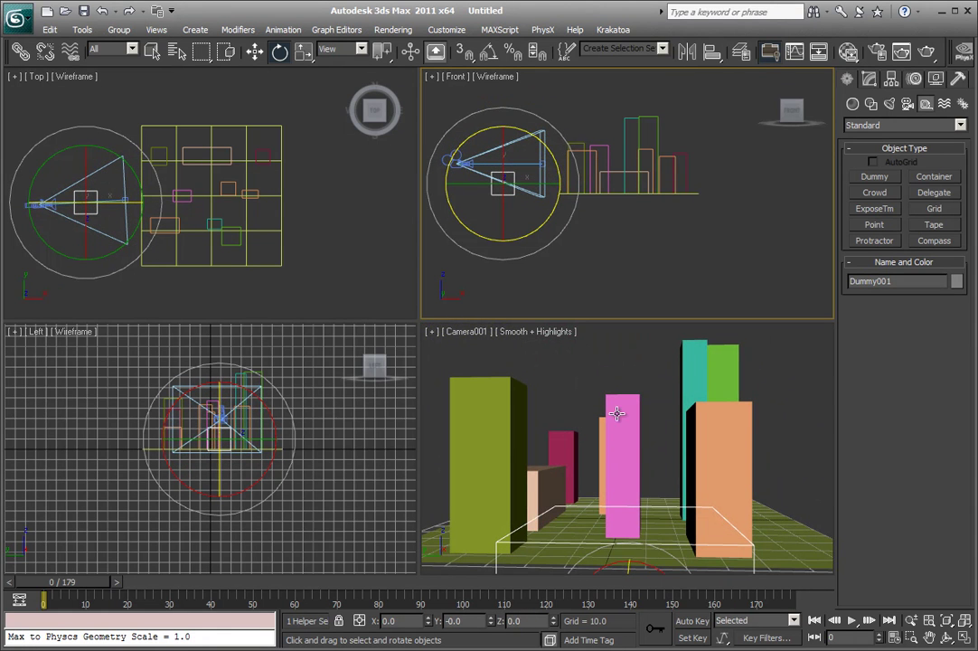
pyautogui.rightClick(576, 462)
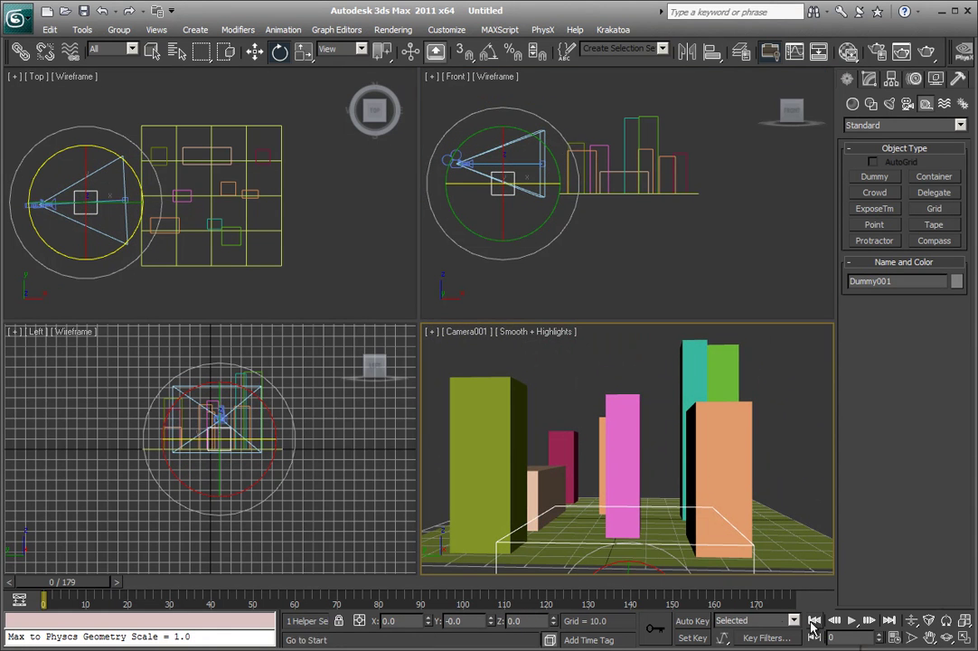
pyautogui.click(693, 622)
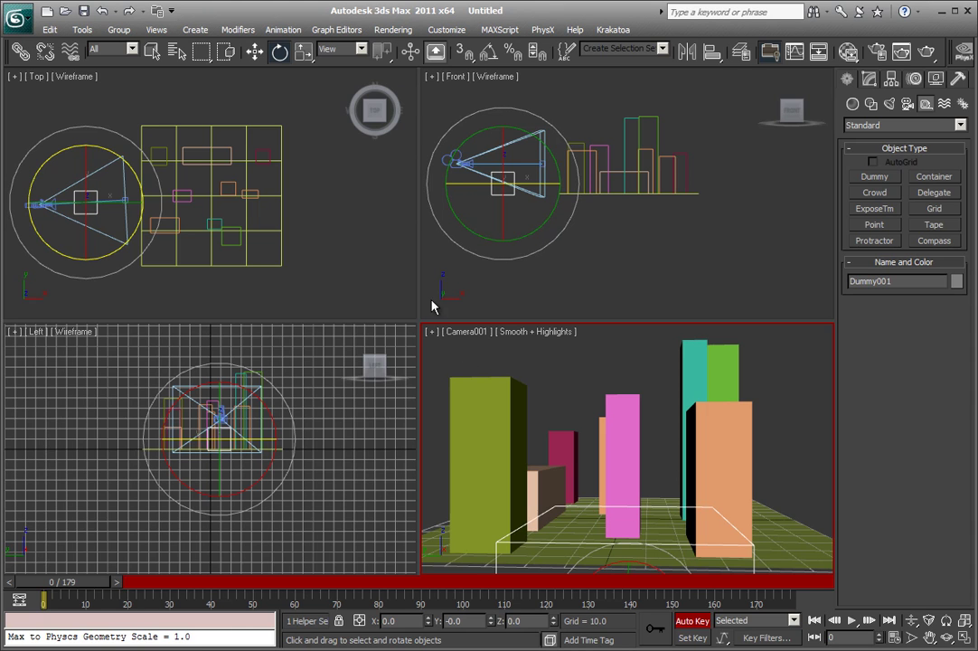
# - Nudge the camera rig slightly upward in the Front view
pyautogui.click(500, 174)
pyautogui.press('w')
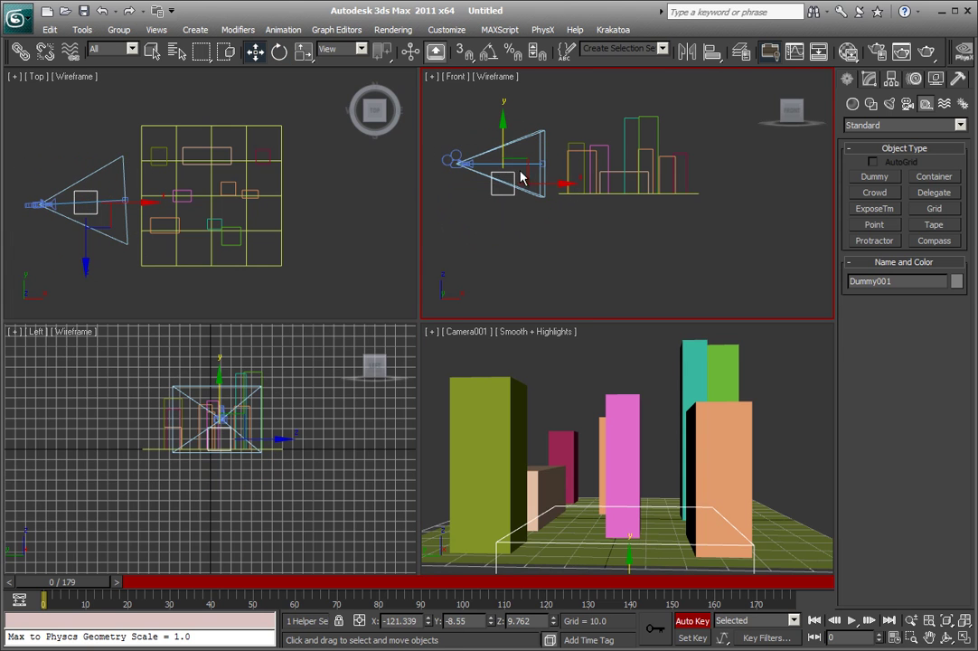
pyautogui.moveTo(522, 175); pyautogui.dragTo(573, 199)
pyautogui.press('e')
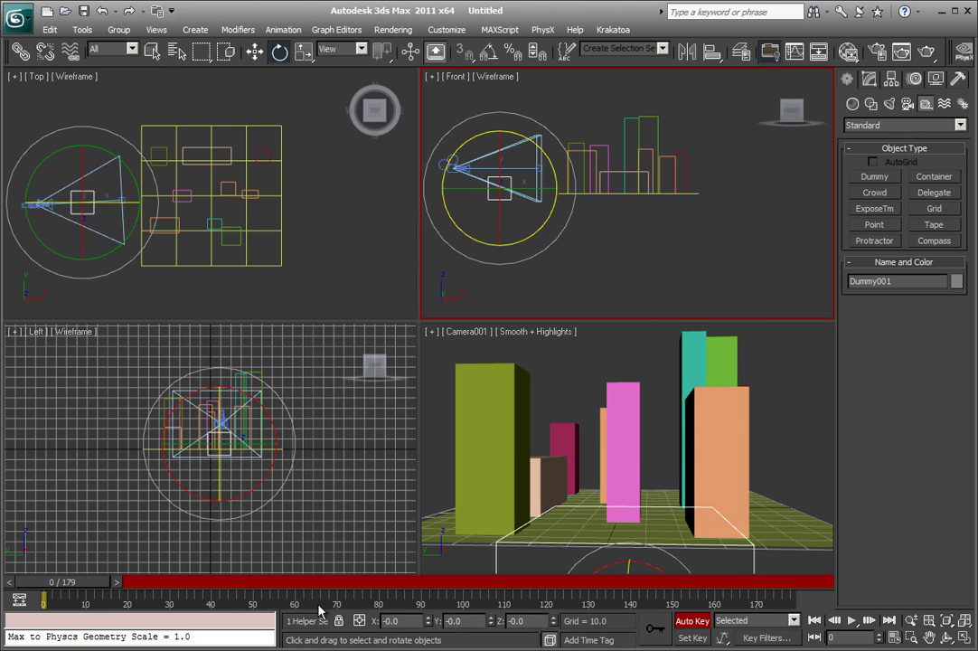
# - At frame 160, slide the dummy rig along X past the city, then return to frame 0
pyautogui.moveTo(68, 584); pyautogui.dragTo(707, 597)
pyautogui.press('e')
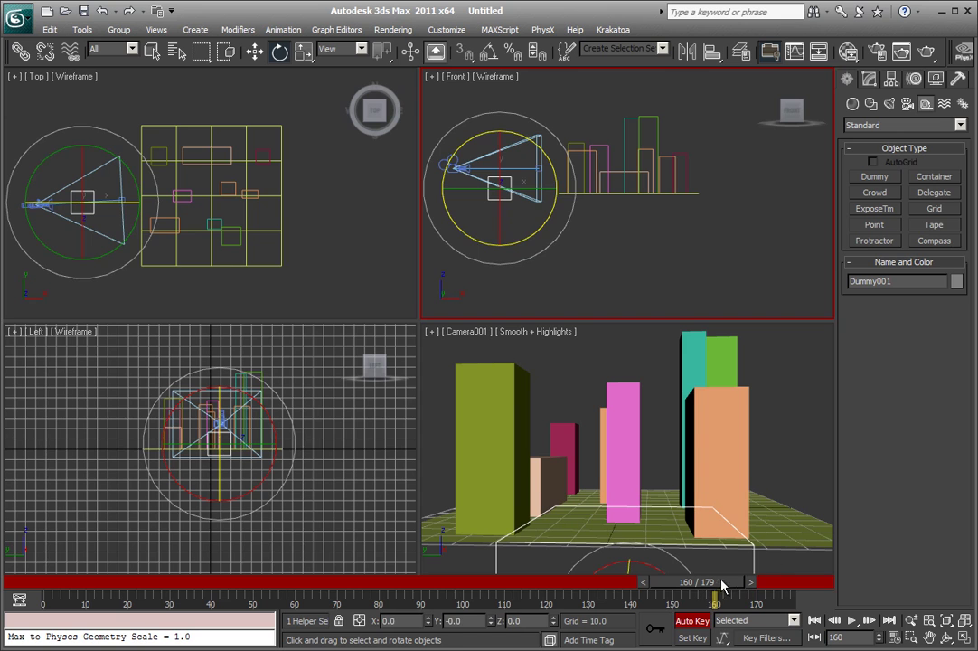
pyautogui.press('q')
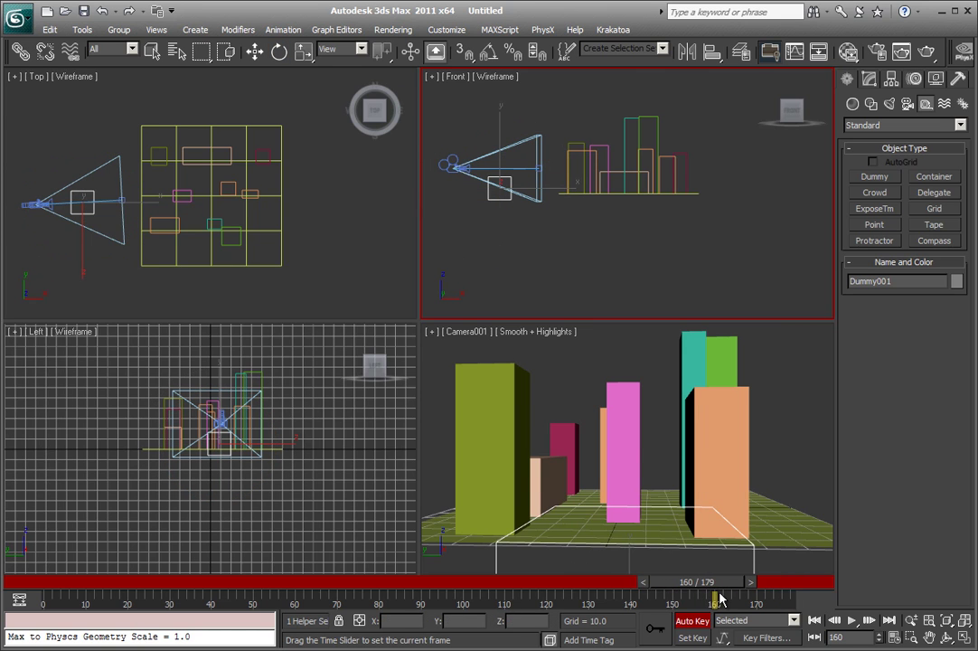
pyautogui.press('e')
pyautogui.rightClick(547, 239)
pyautogui.click(572, 256)
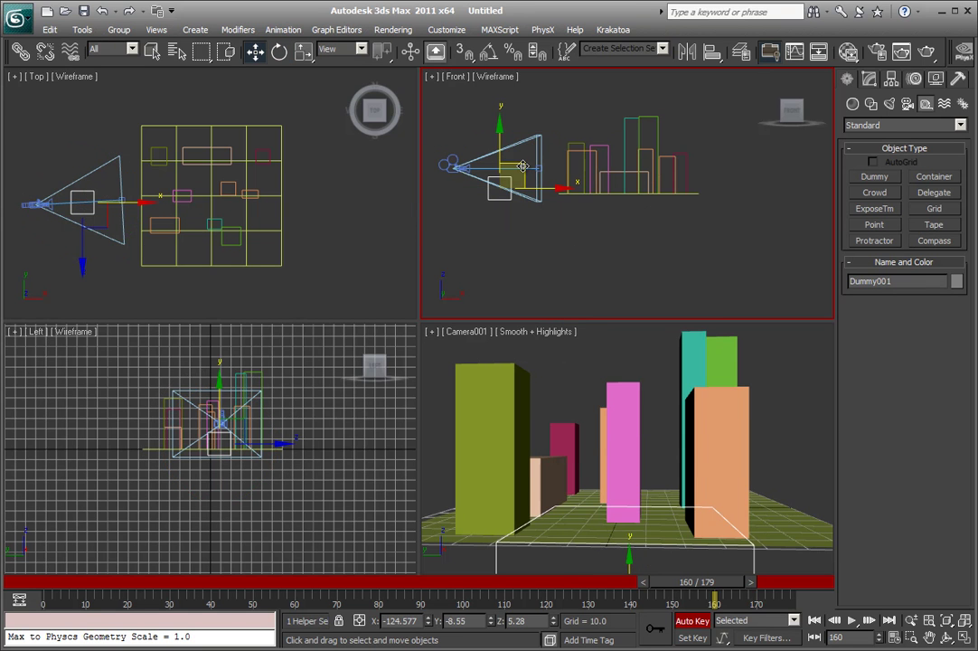
pyautogui.moveTo(522, 166); pyautogui.dragTo(722, 163)
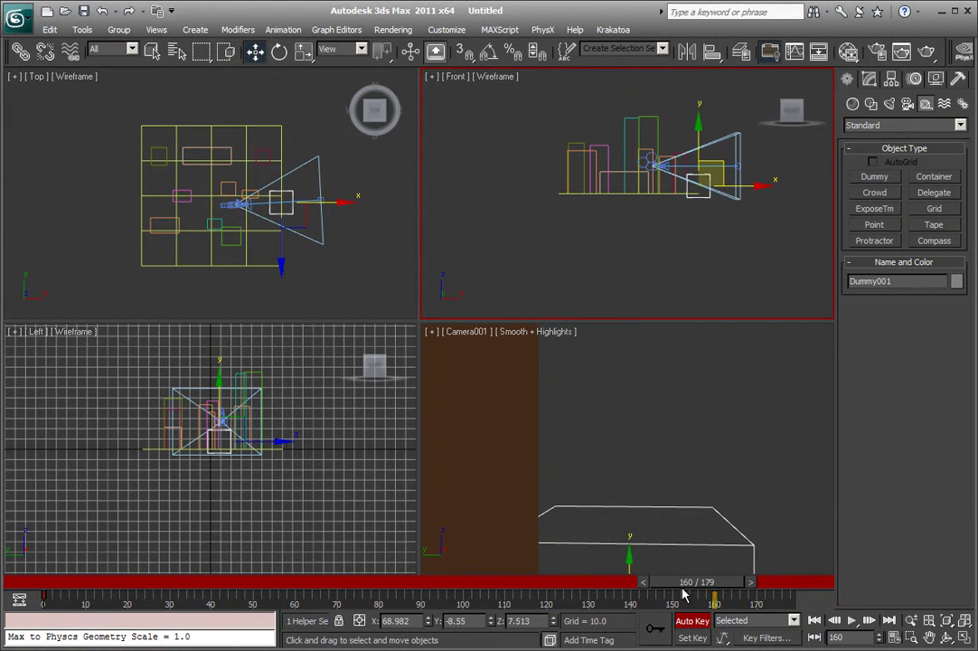
pyautogui.moveTo(683, 588); pyautogui.dragTo(77, 578)
# - Open Track View - Curve Editor and enlarge its window
pyautogui.press('w')
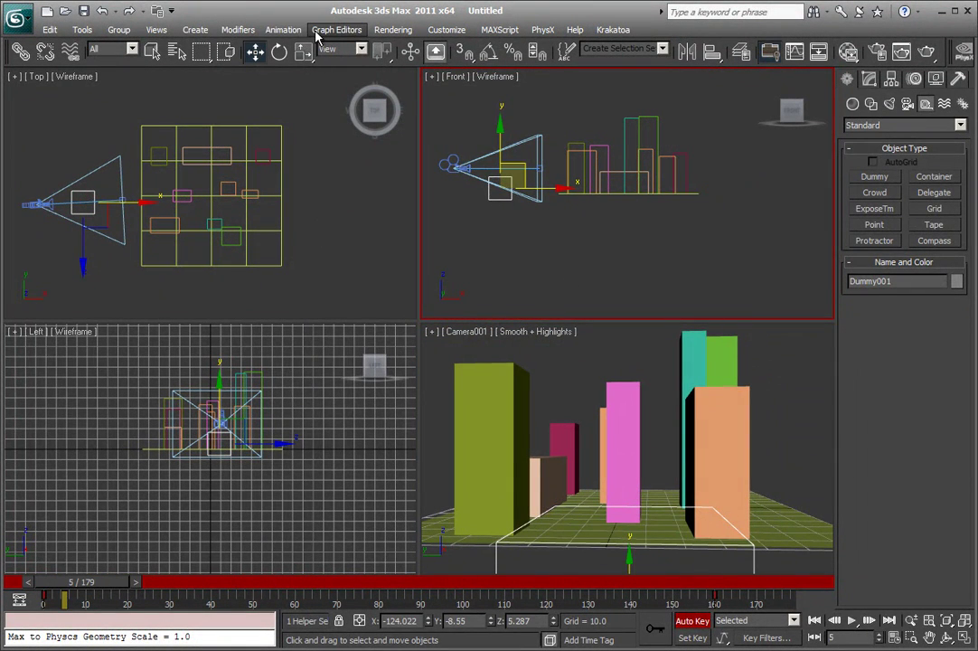
pyautogui.click(317, 35)
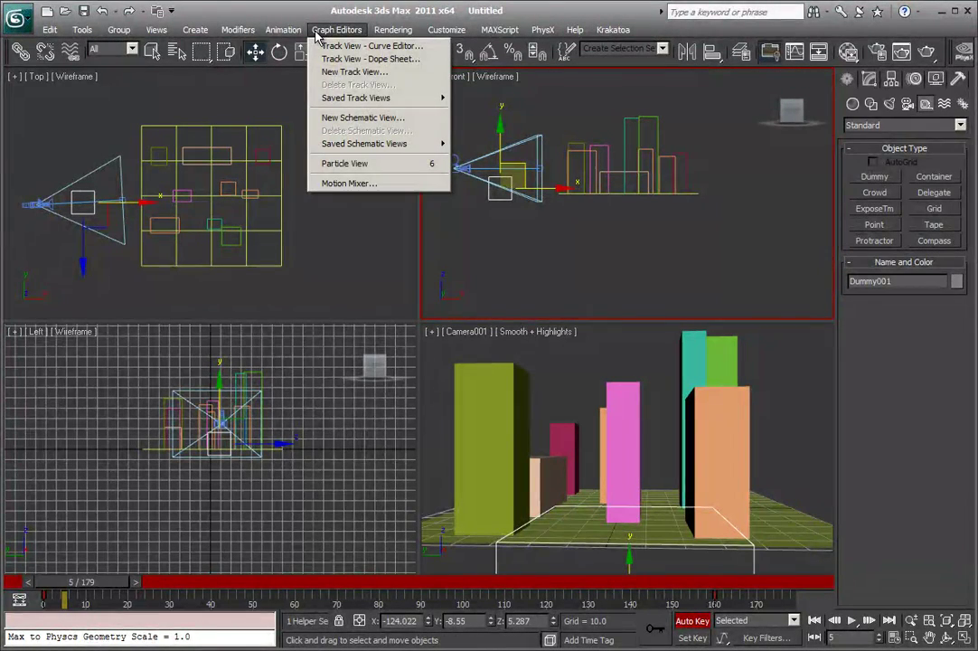
pyautogui.click(387, 46)
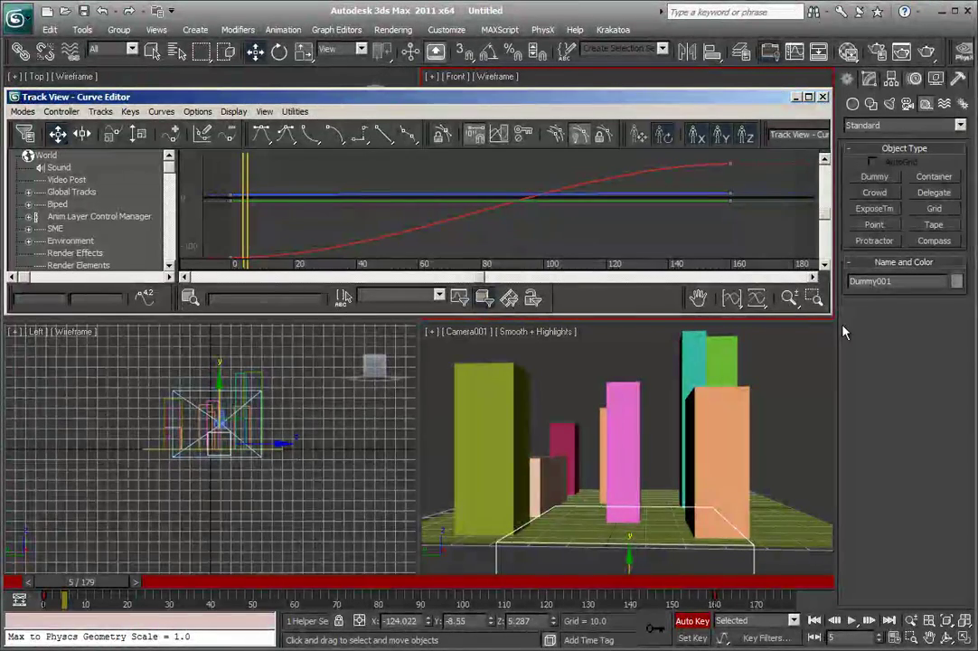
pyautogui.moveTo(830, 314); pyautogui.dragTo(850, 572)
# - Inspect Dummy001's X, Y and Z Position curves one by one and together
pyautogui.click(92, 338)
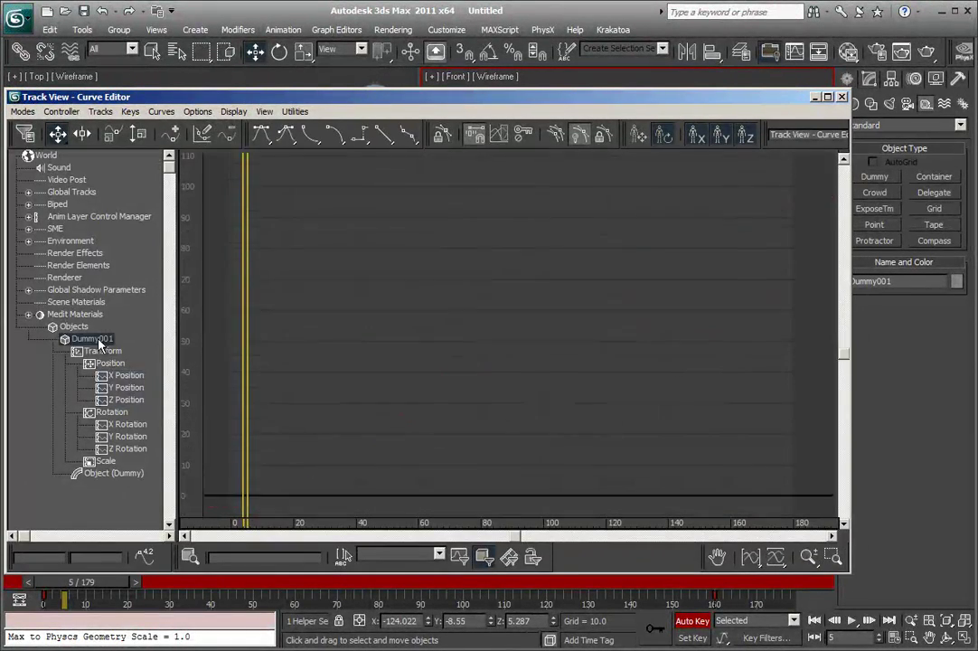
pyautogui.click(126, 378)
pyautogui.click(127, 388)
pyautogui.click(127, 400)
pyautogui.click(120, 424)
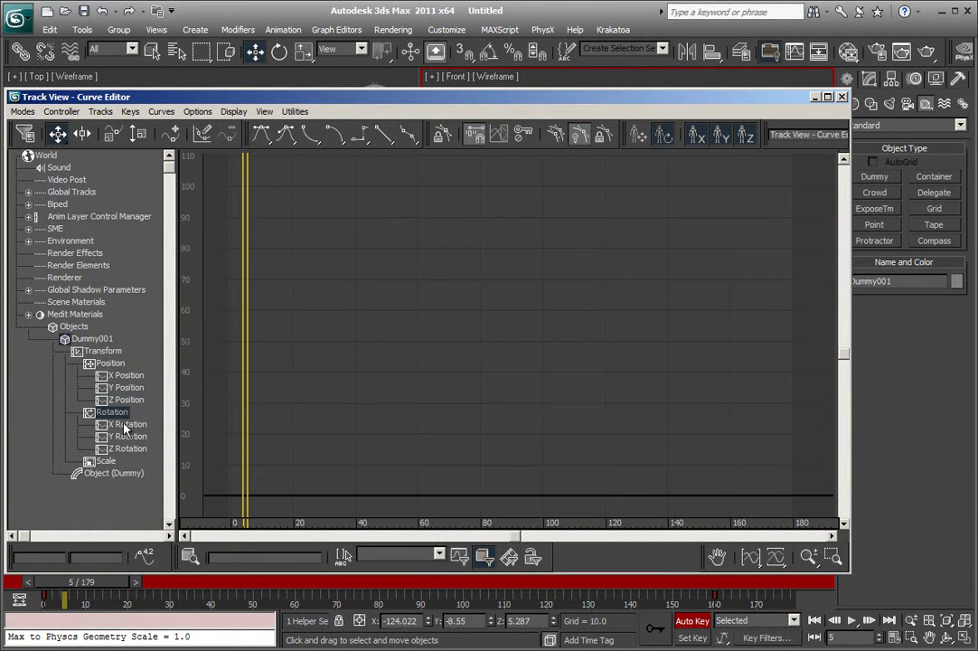
pyautogui.click(126, 447)
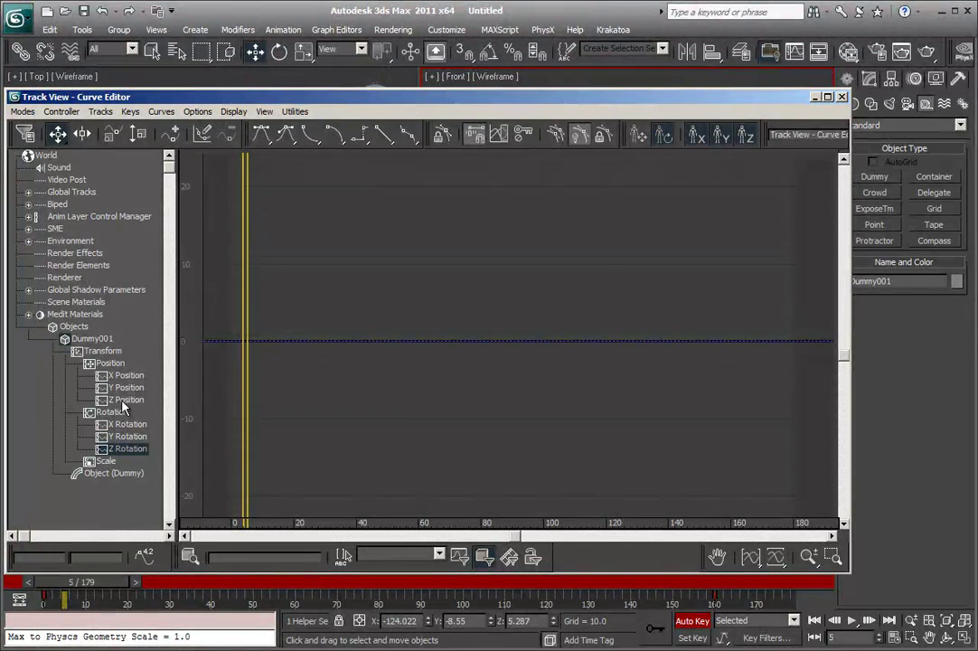
pyautogui.click(124, 400)
pyautogui.click(111, 363)
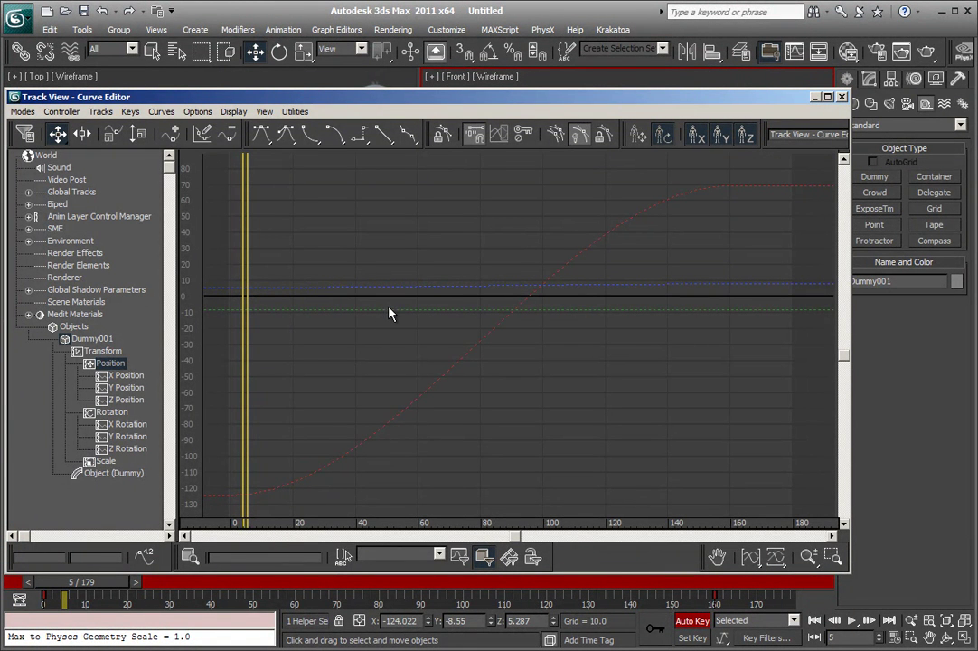
pyautogui.click(126, 375)
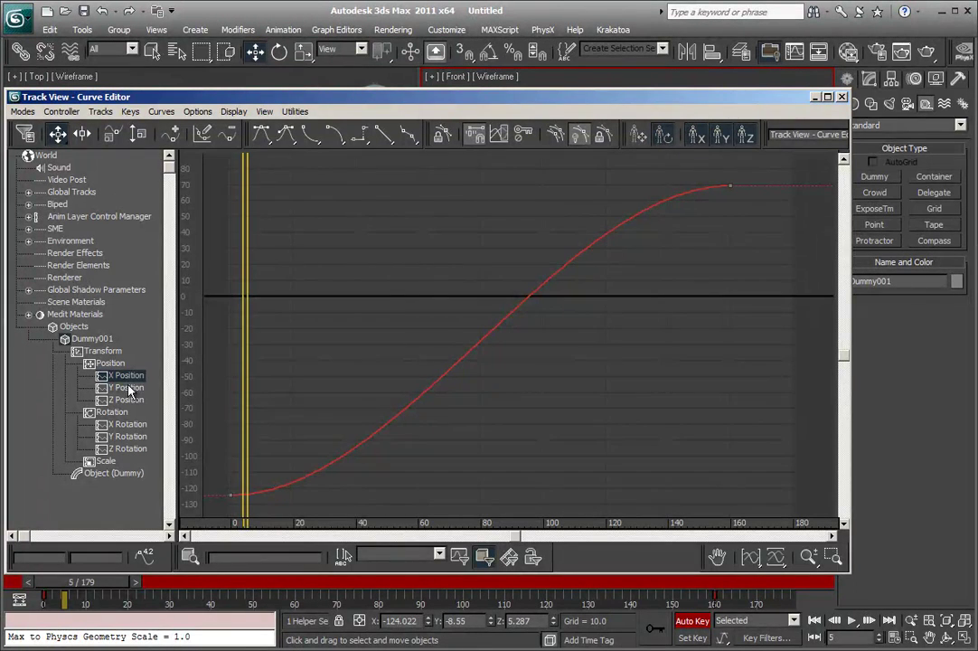
pyautogui.click(129, 388)
pyautogui.click(127, 400)
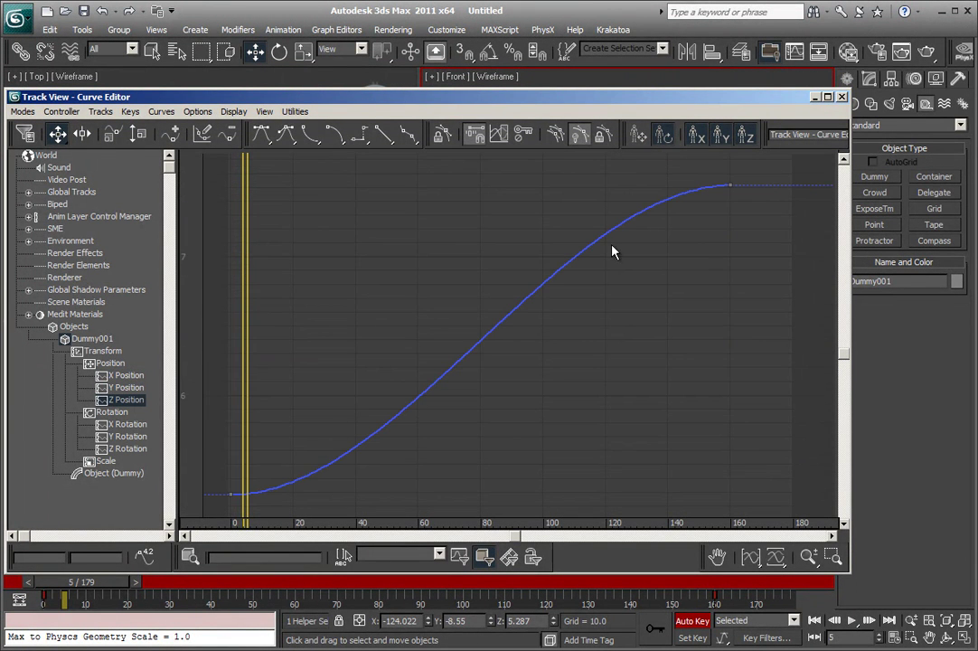
pyautogui.moveTo(678, 105); pyautogui.dragTo(665, 457)
pyautogui.rightClick(241, 289)
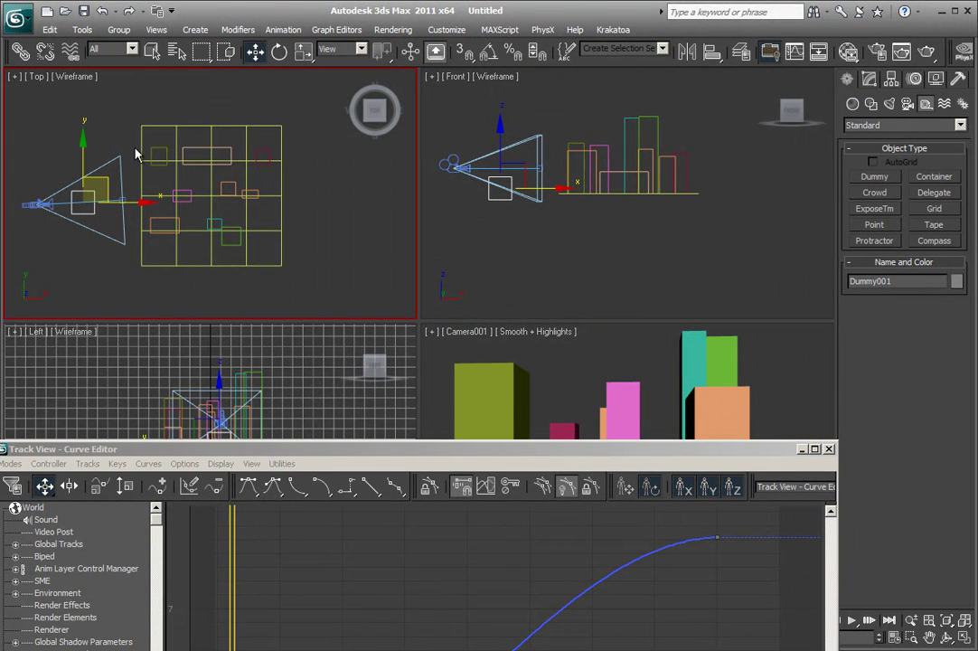
pyautogui.click(342, 49)
pyautogui.click(328, 102)
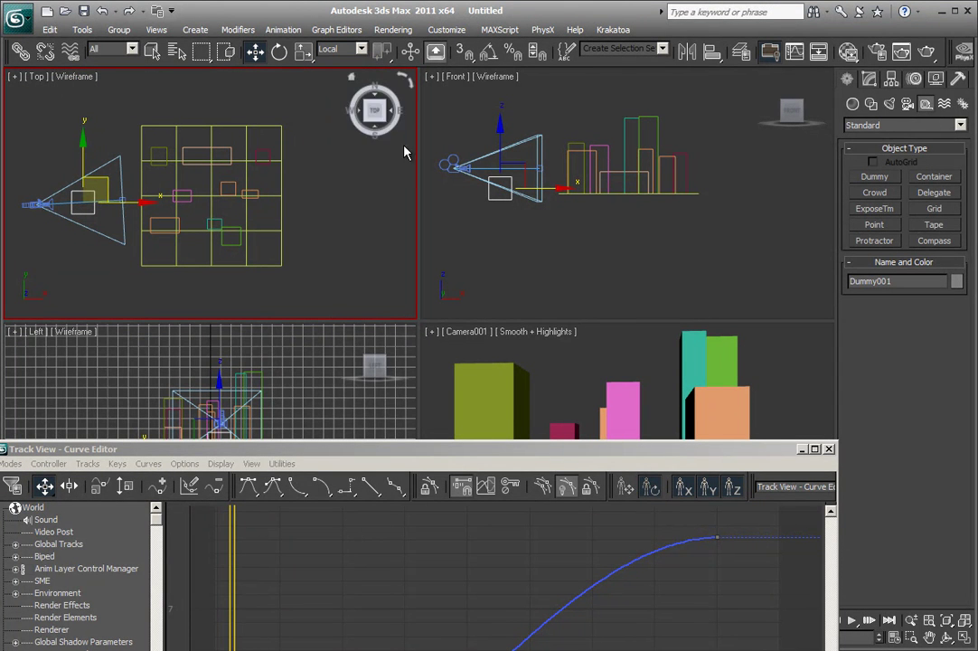
pyautogui.rightClick(551, 266)
pyautogui.click(342, 49)
pyautogui.click(340, 63)
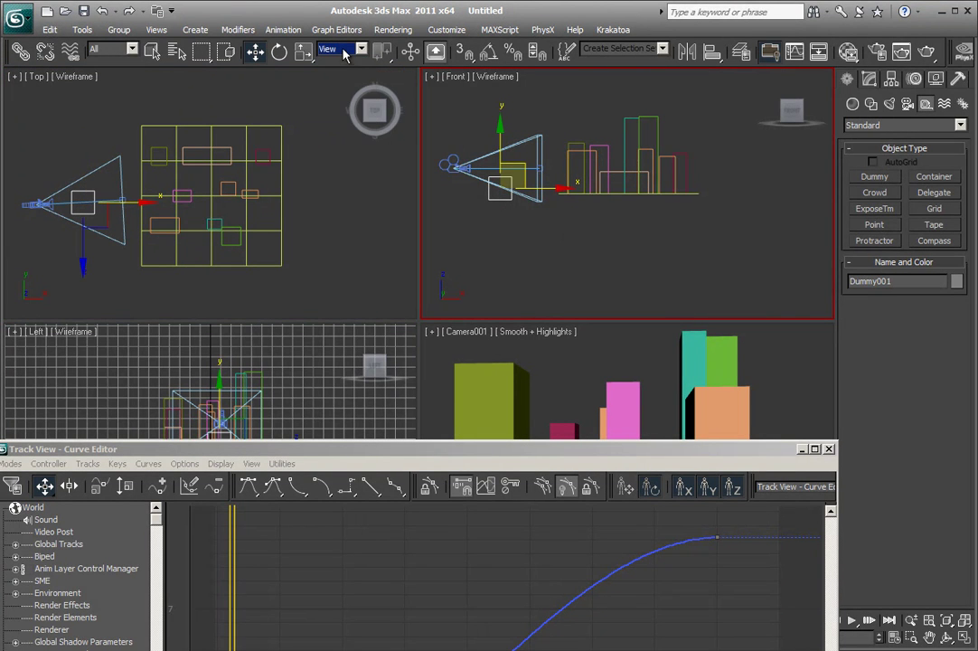
pyautogui.click(342, 49)
pyautogui.click(346, 83)
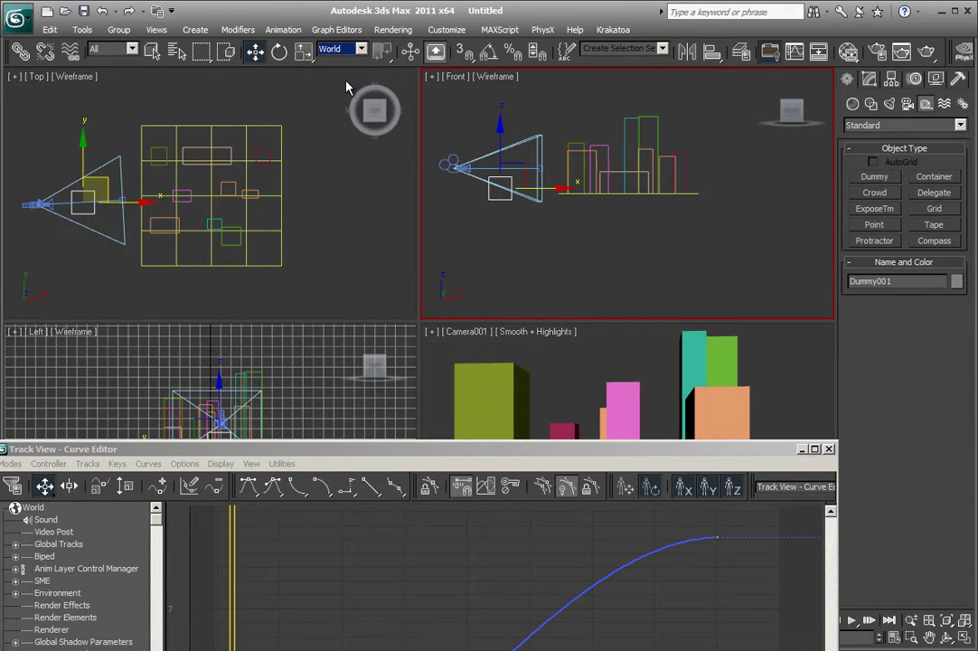
pyautogui.click(342, 48)
pyautogui.click(343, 64)
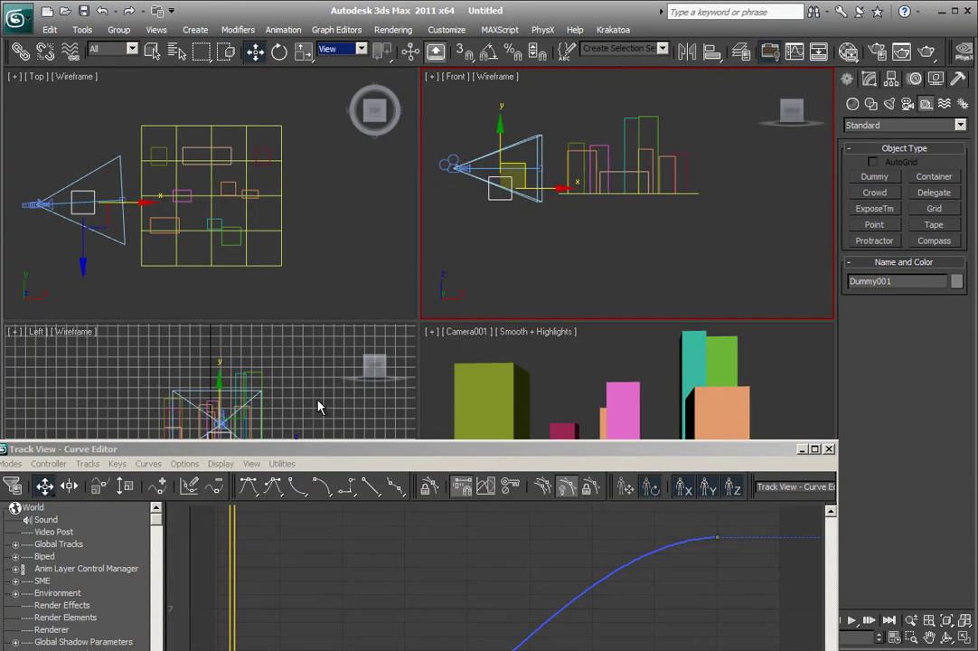
# - Show only Dummy001's X Position curve in the Curve Editor
pyautogui.moveTo(329, 457); pyautogui.dragTo(389, 220)
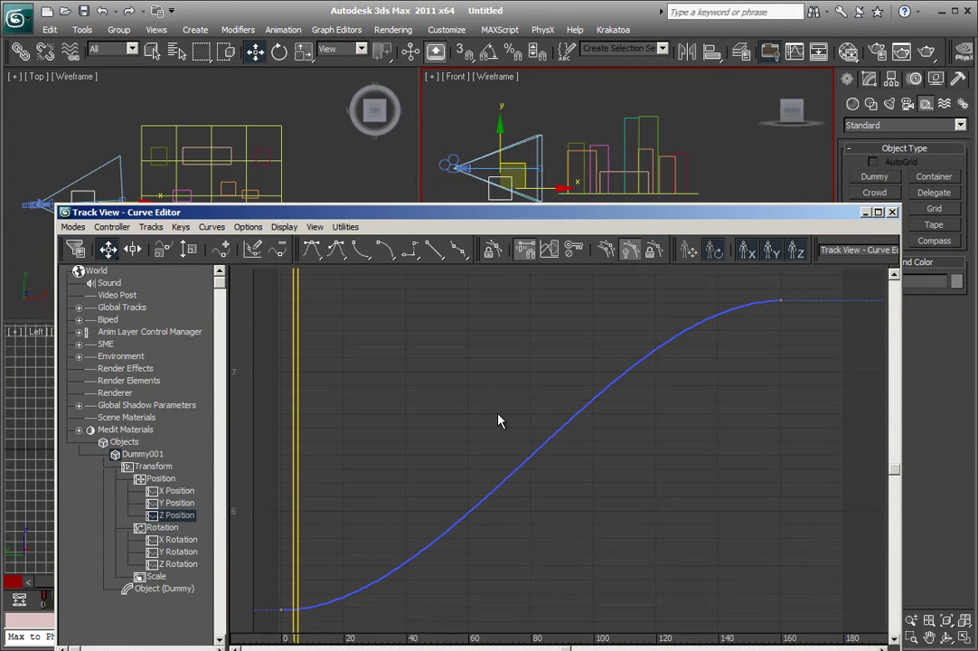
pyautogui.scroll(-3, 512, 365)
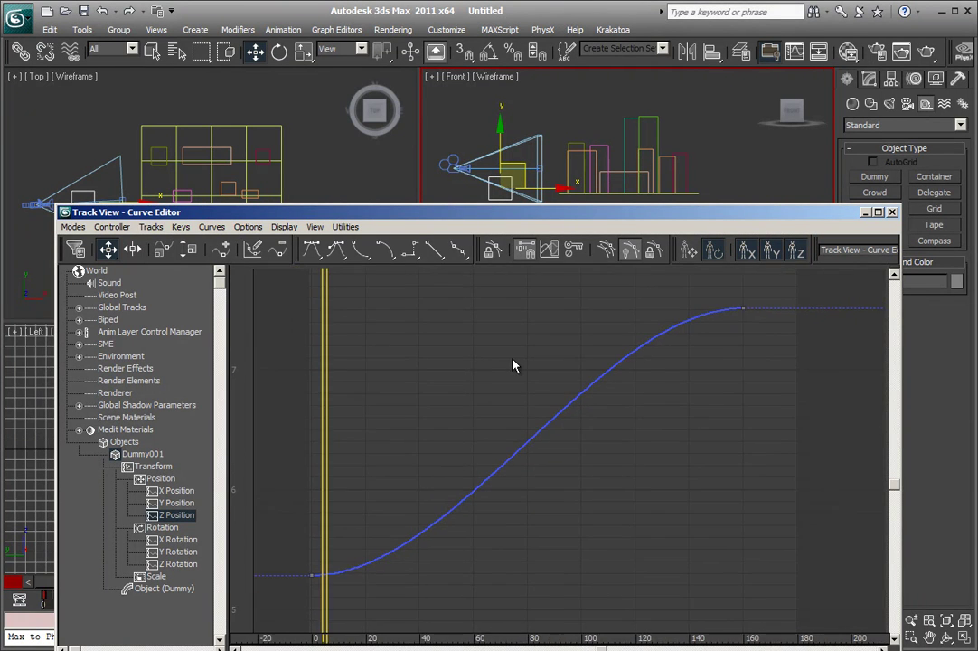
pyautogui.scroll(-2, 513, 364)
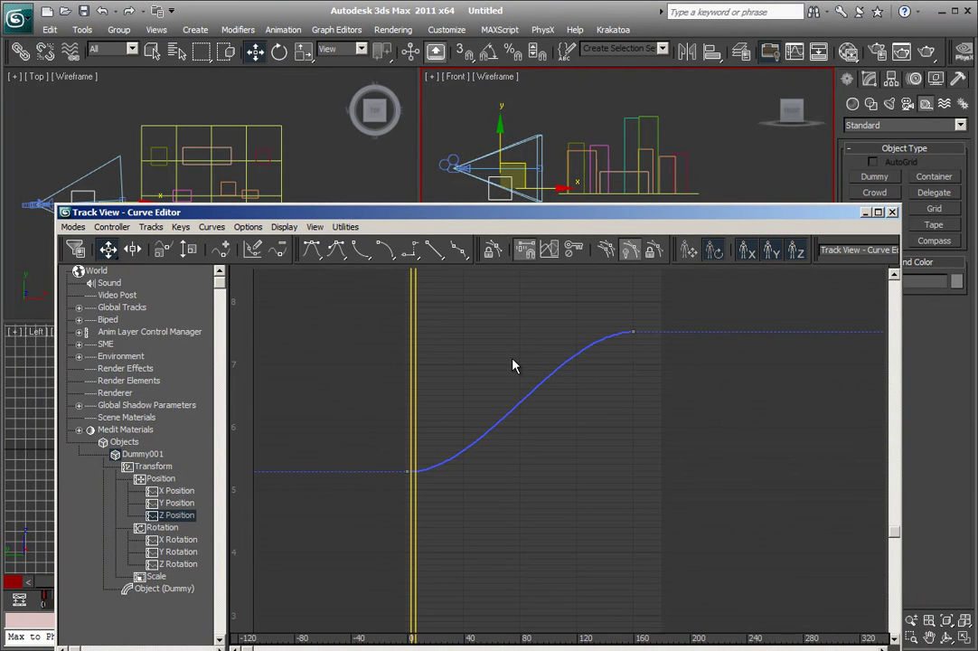
pyautogui.click(178, 491)
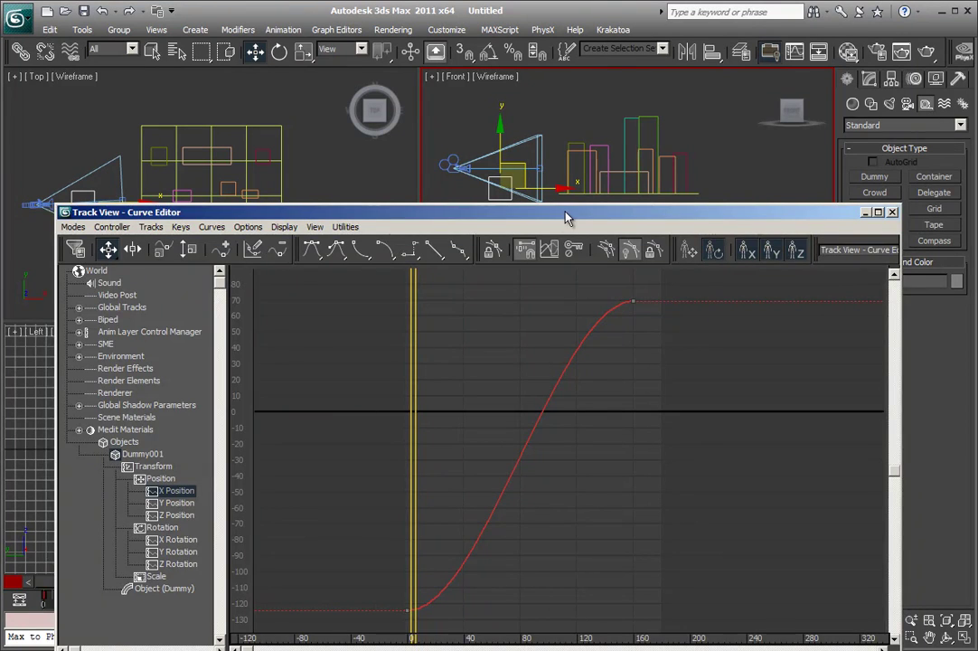
pyautogui.moveTo(567, 218); pyautogui.dragTo(548, 335)
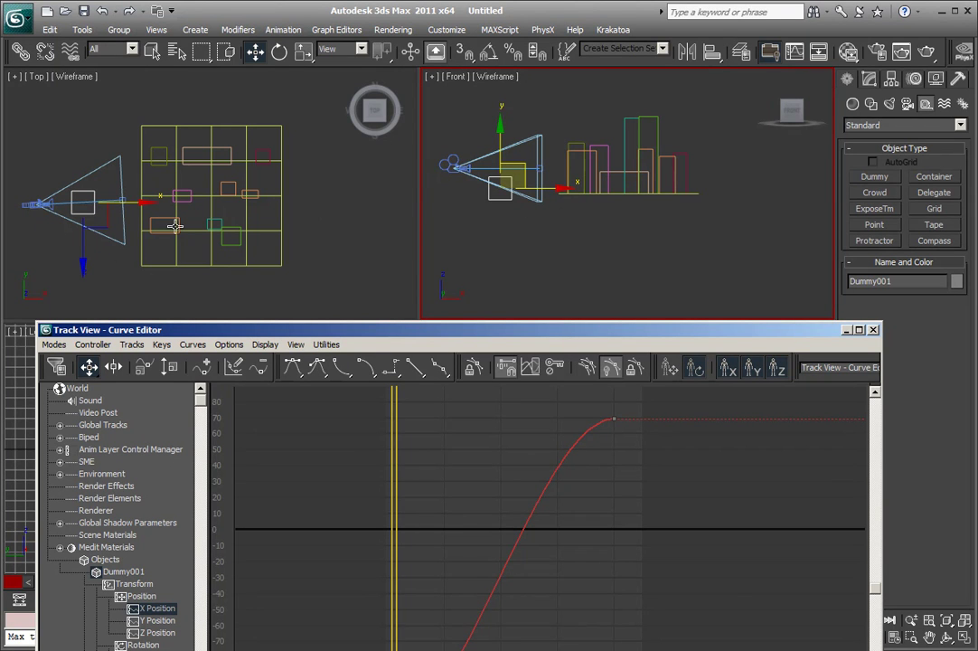
# - Reposition the Curve Editor to uncover the viewports while keeping the X Position curve shown
pyautogui.rightClick(88, 283)
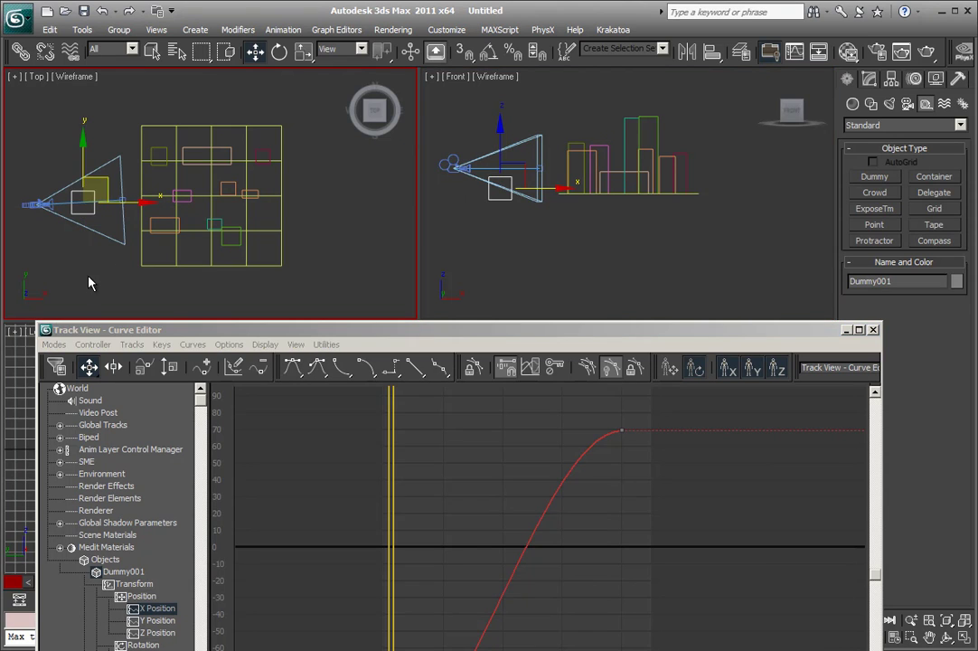
pyautogui.rightClick(534, 199)
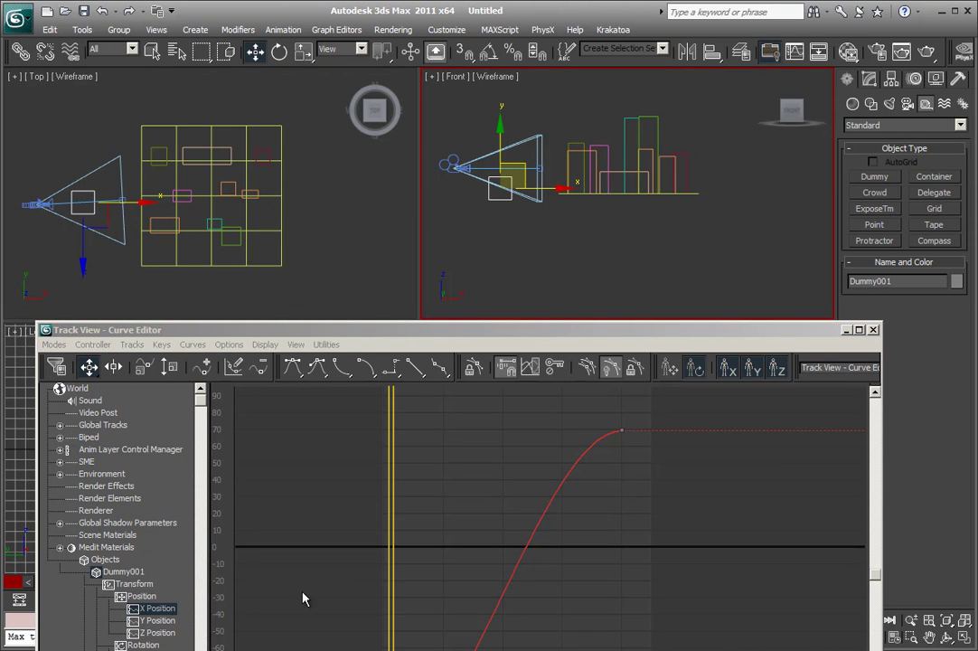
pyautogui.click(158, 632)
pyautogui.click(160, 621)
pyautogui.click(177, 609)
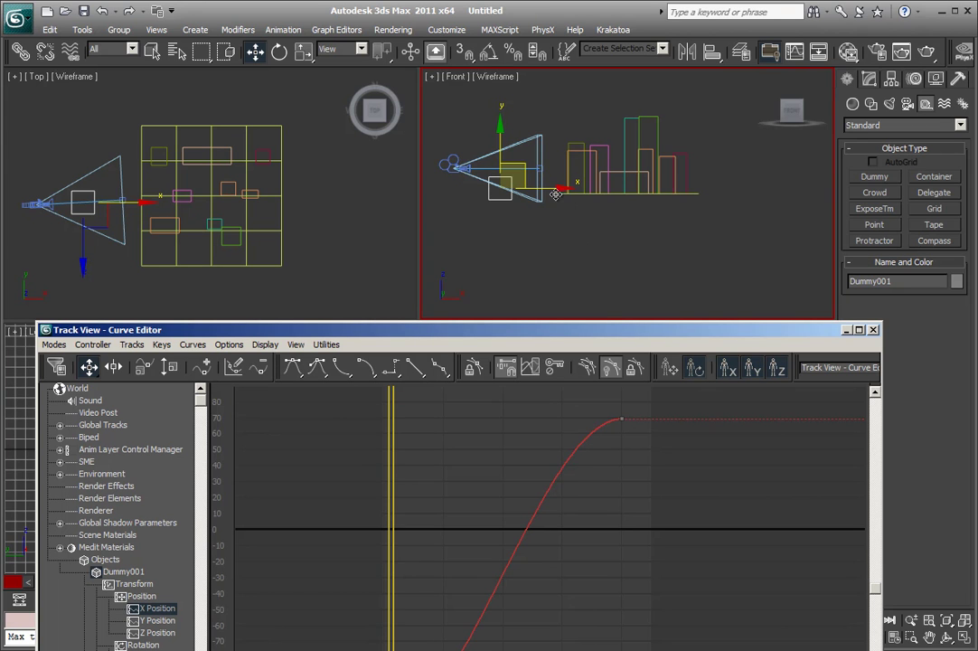
pyautogui.moveTo(504, 332); pyautogui.dragTo(747, 187)
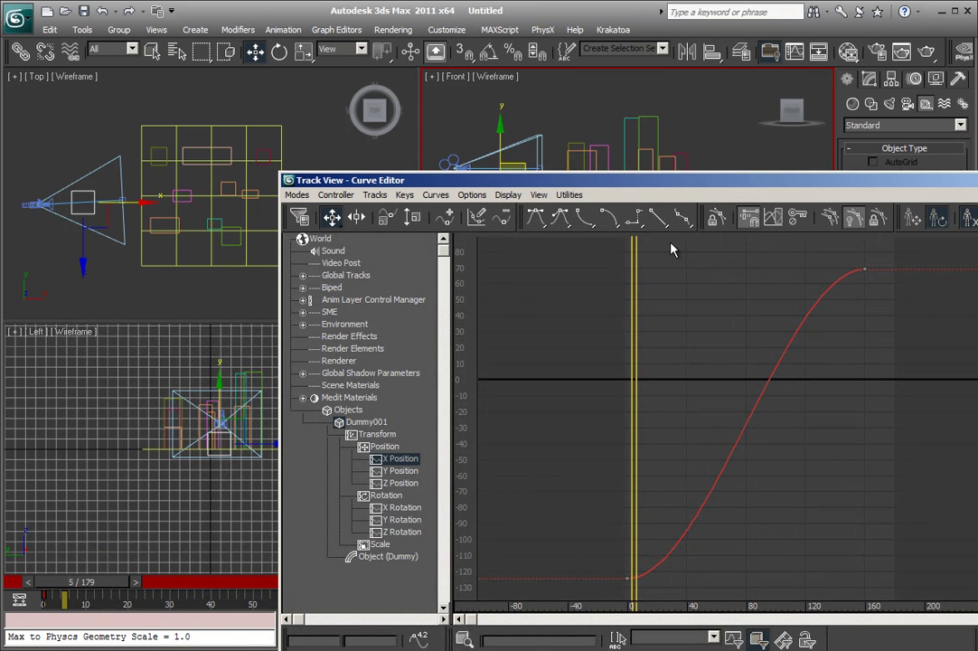
pyautogui.moveTo(570, 180); pyautogui.dragTo(419, 165)
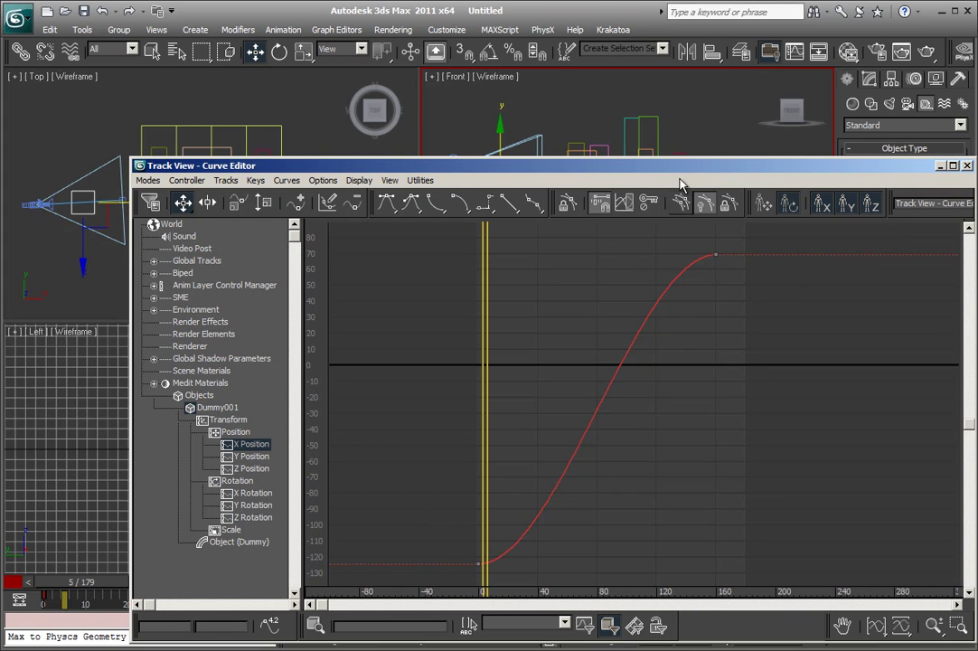
# - Close the Curve Editor, scrub to around frame 90, and switch to the Move tool
pyautogui.click(966, 166)
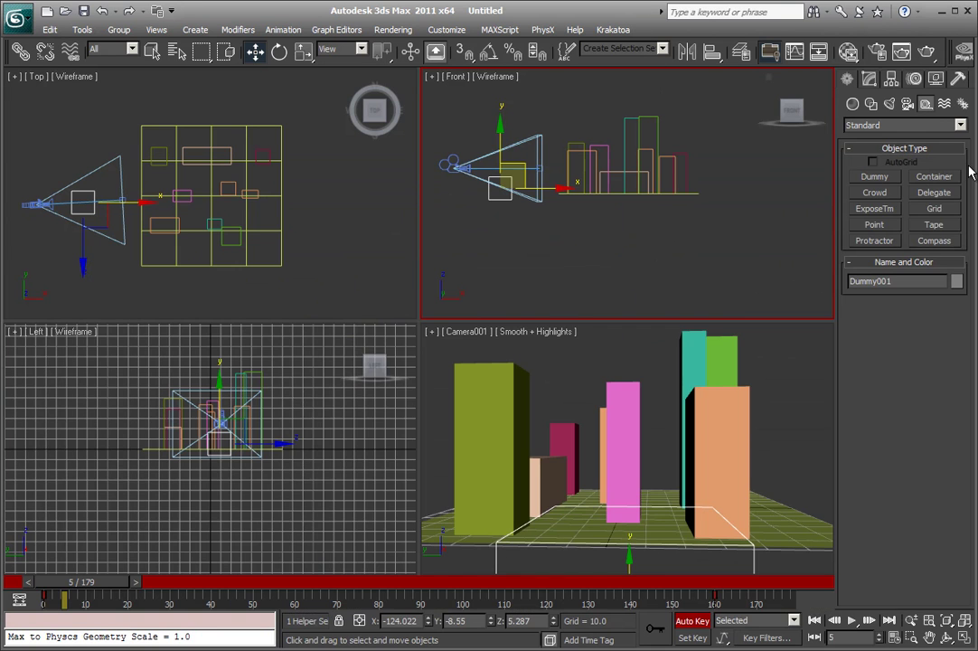
pyautogui.moveTo(87, 589); pyautogui.dragTo(421, 588)
pyautogui.press('w')
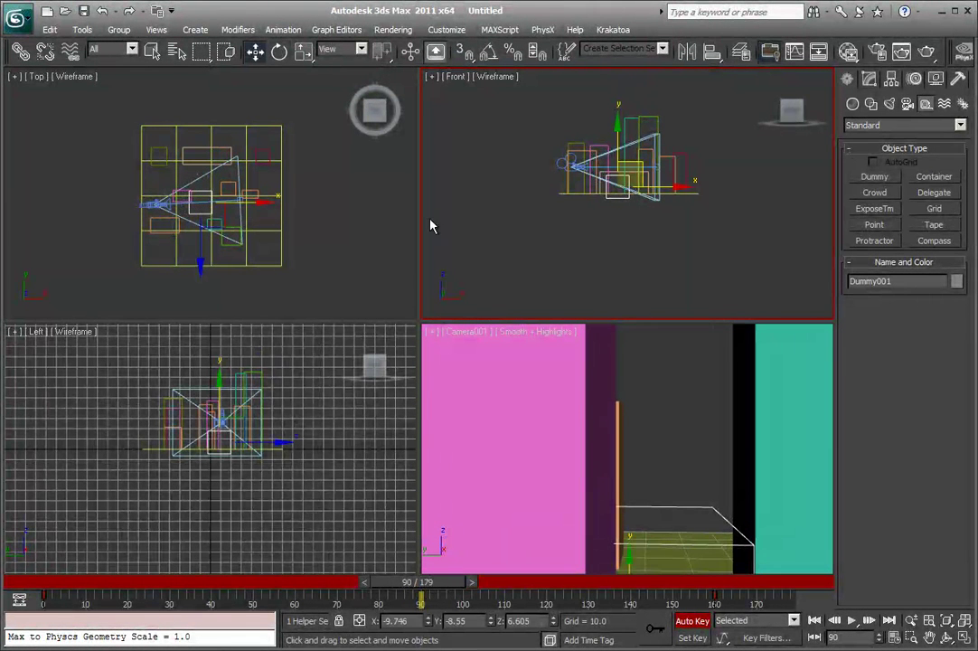
# - Reopen the Curve Editor and add a key at frame 89, value -11.535, on the X Position curve
pyautogui.click(341, 30)
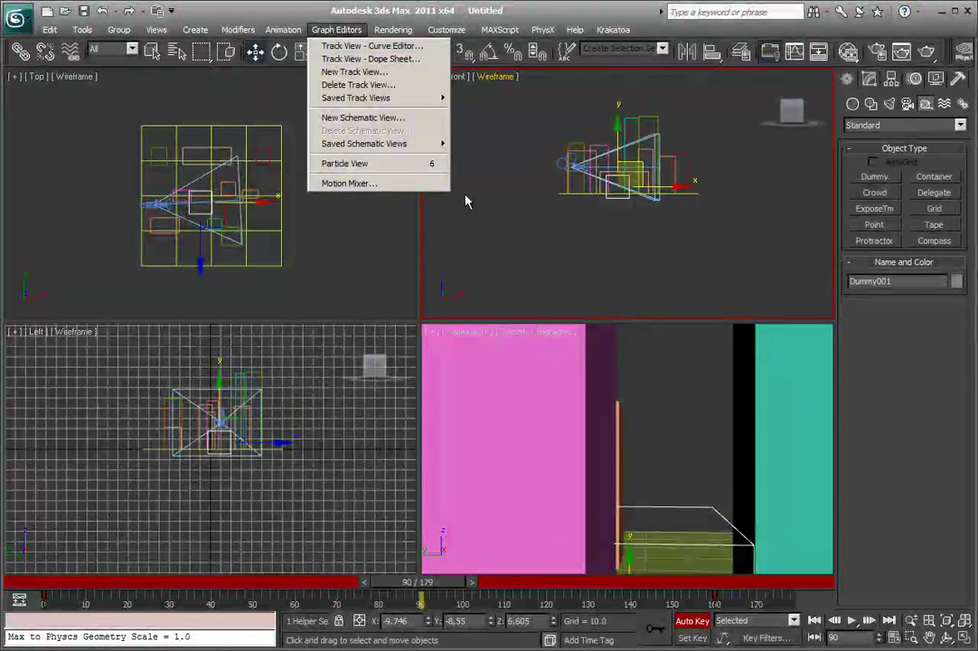
pyautogui.click(372, 46)
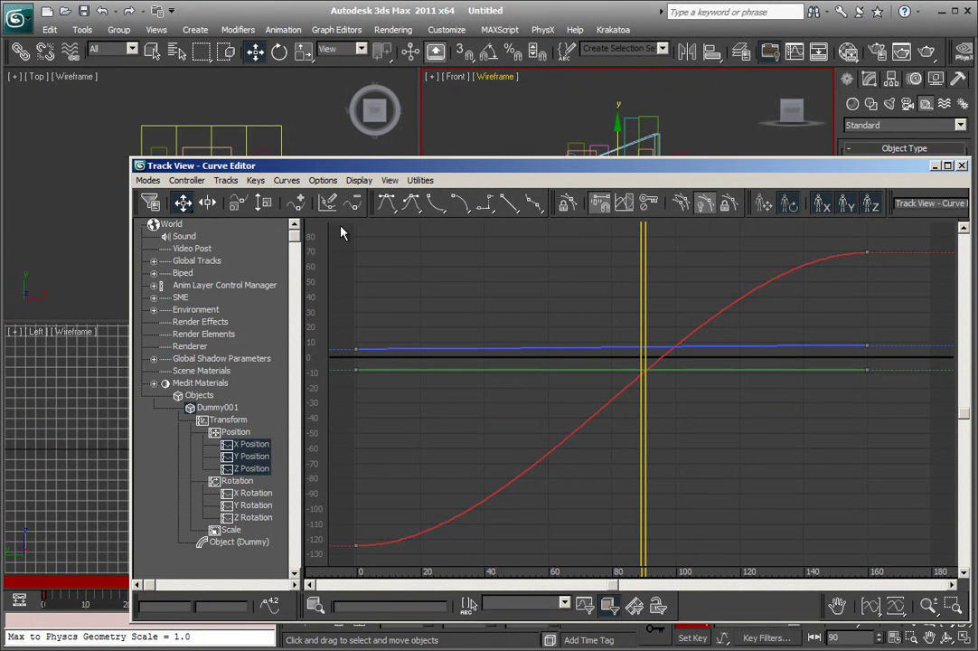
pyautogui.click(300, 204)
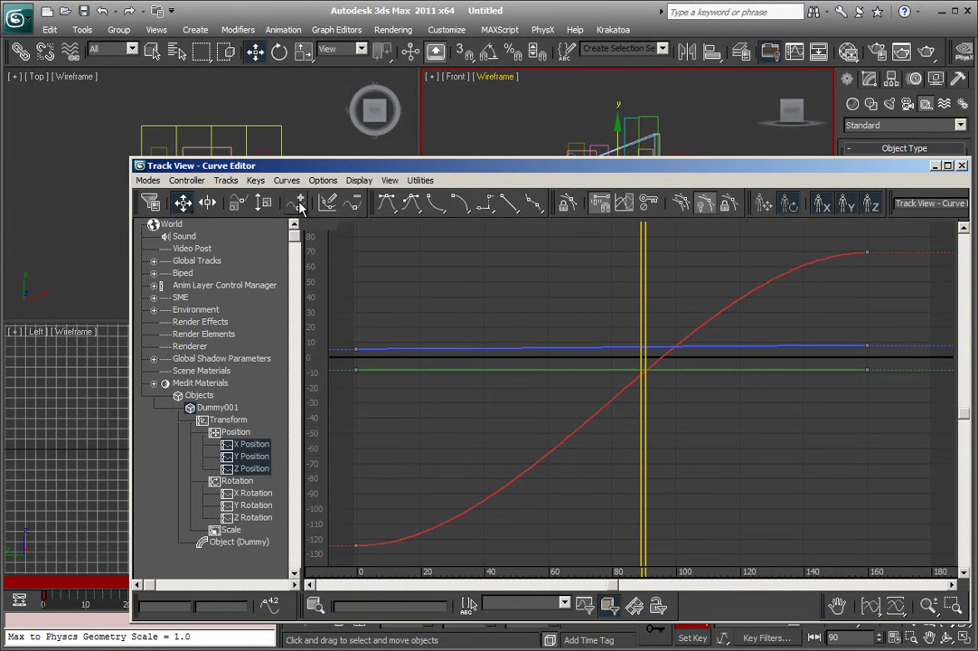
pyautogui.click(641, 375)
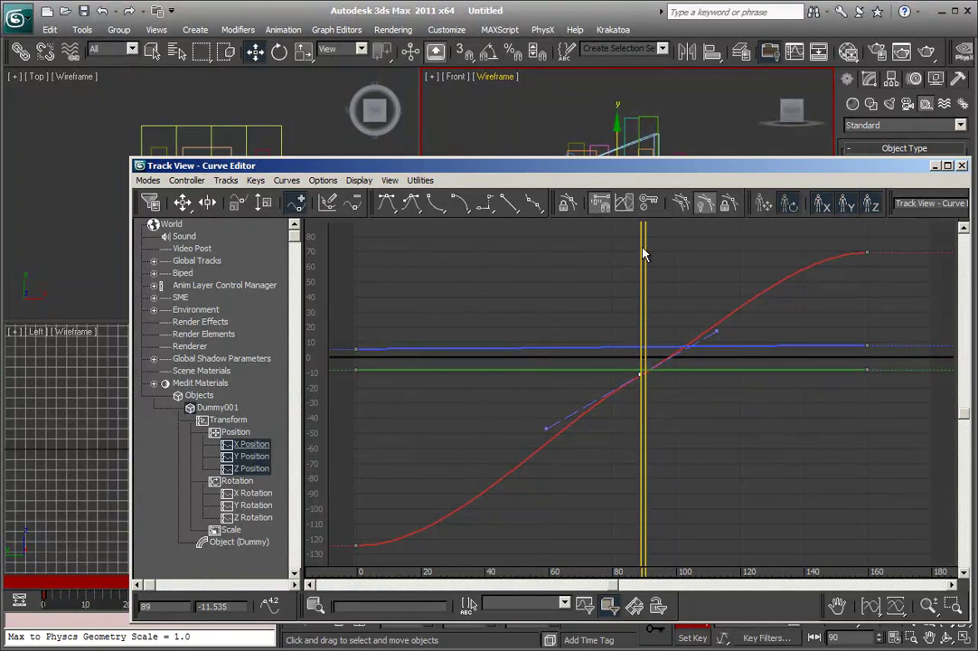
# - Add a key to Dummy001's X Position curve at frame 120
pyautogui.moveTo(646, 255); pyautogui.dragTo(742, 249)
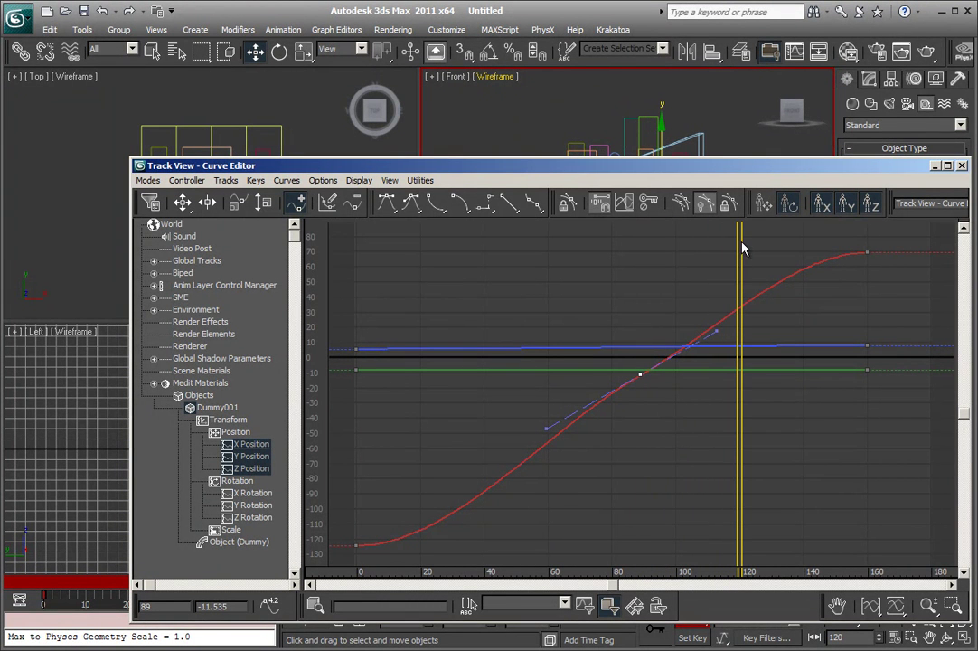
pyautogui.click(739, 309)
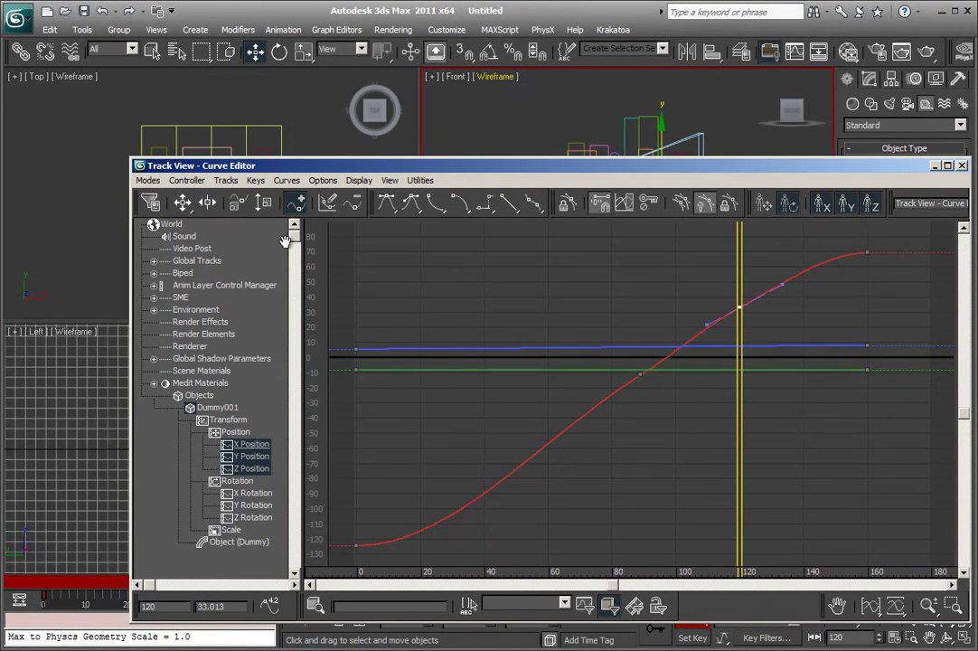
pyautogui.click(182, 203)
pyautogui.click(561, 421)
pyautogui.moveTo(610, 449); pyautogui.dragTo(805, 263)
pyautogui.click(640, 373)
# - Flatten the frame-120 key's tangent and raise the key to about 58
pyautogui.scroll(3, 648, 375)
pyautogui.scroll(-1, 678, 353)
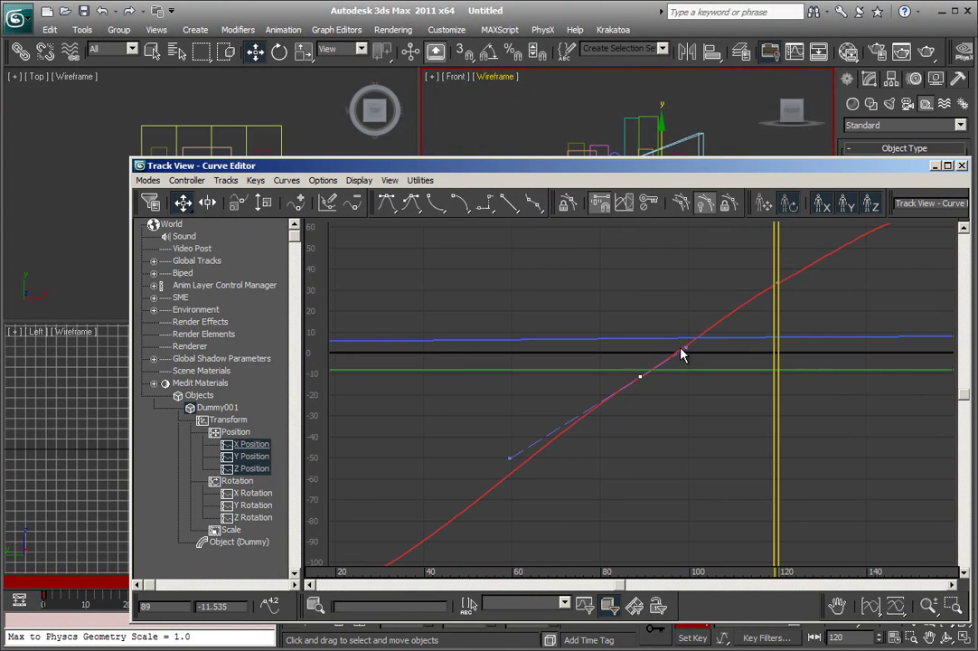
pyautogui.scroll(-3, 694, 358)
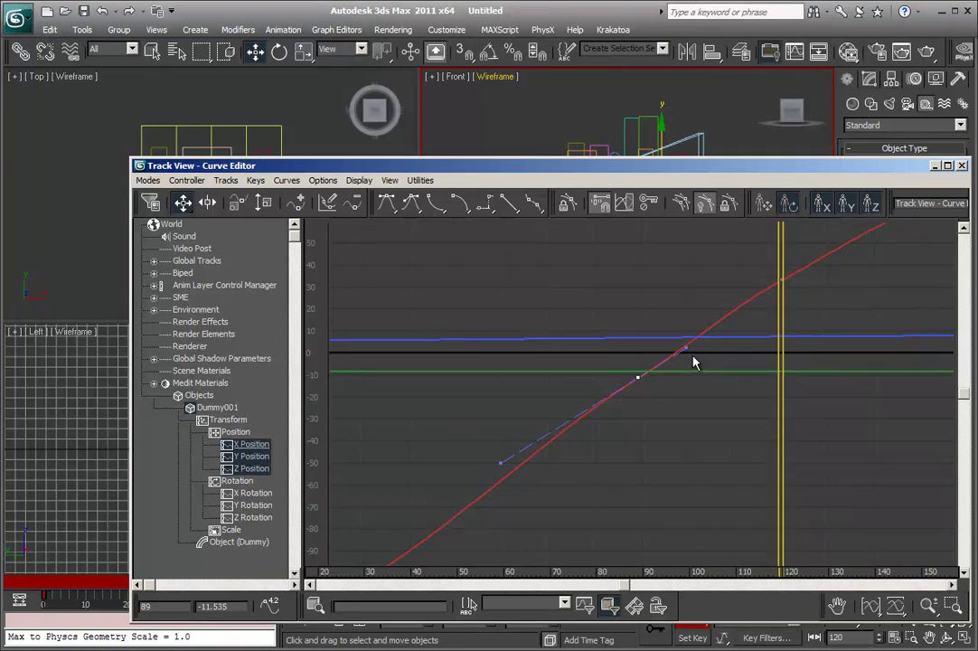
pyautogui.click(749, 308)
pyautogui.moveTo(721, 325)
pyautogui.mouseDown()
pyautogui.moveTo(738, 353)
pyautogui.moveTo(724, 305)
pyautogui.mouseUp()
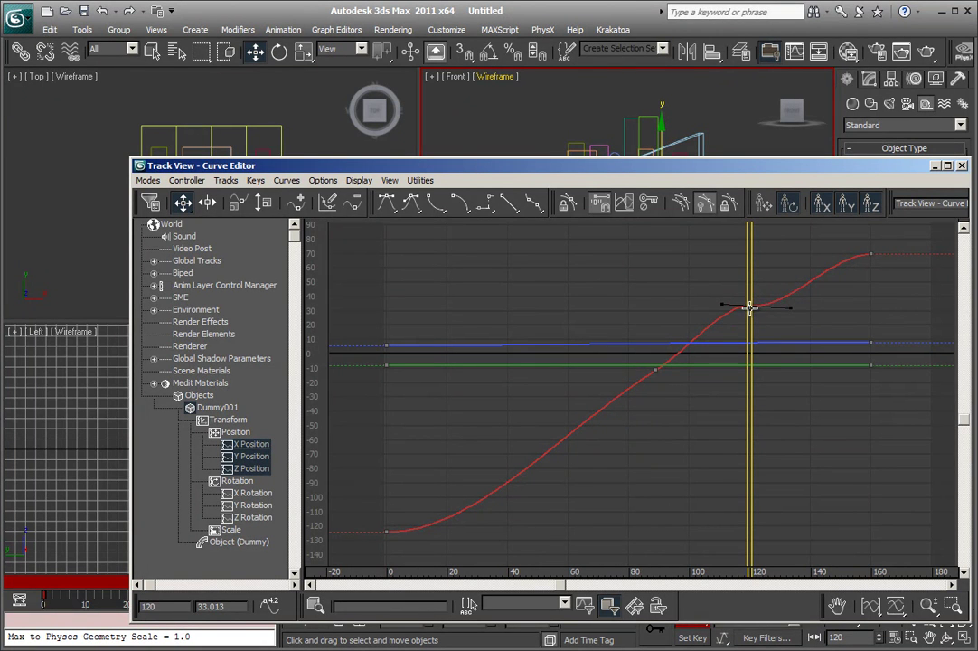
pyautogui.moveTo(749, 309); pyautogui.dragTo(751, 273)
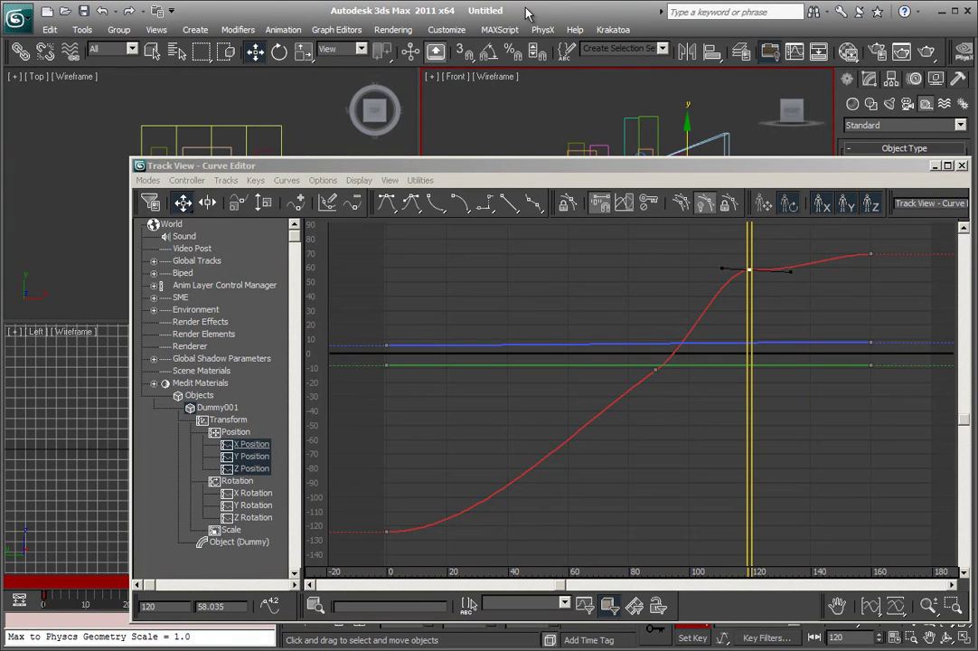
pyautogui.click(904, 194)
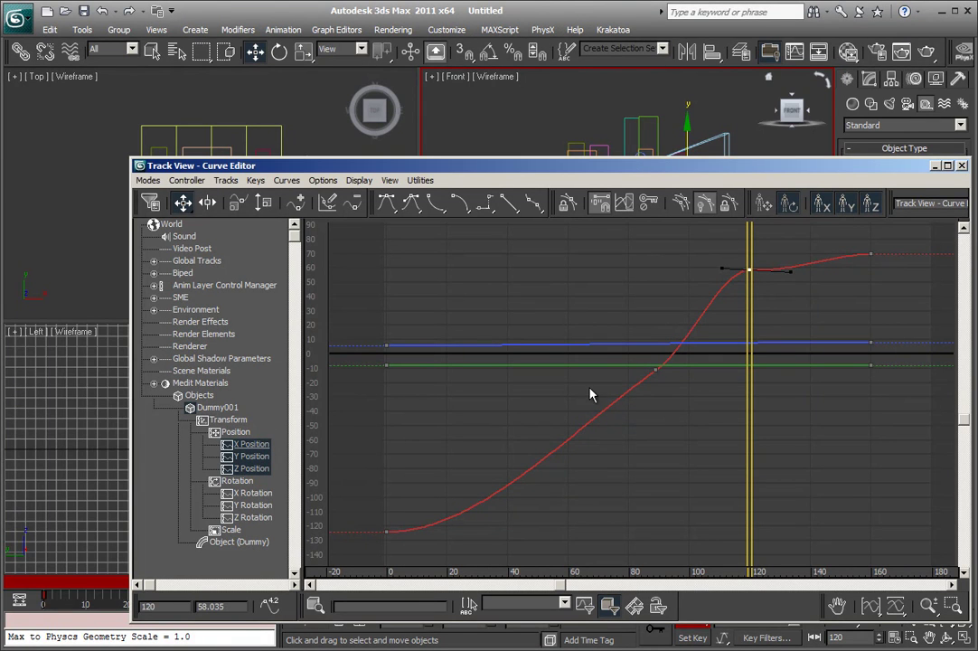
# - Close the Curve Editor, turn off Auto Key at frame 0, and crossing-select the ten buildings in Top view
pyautogui.hotkey('alt', 'F4')
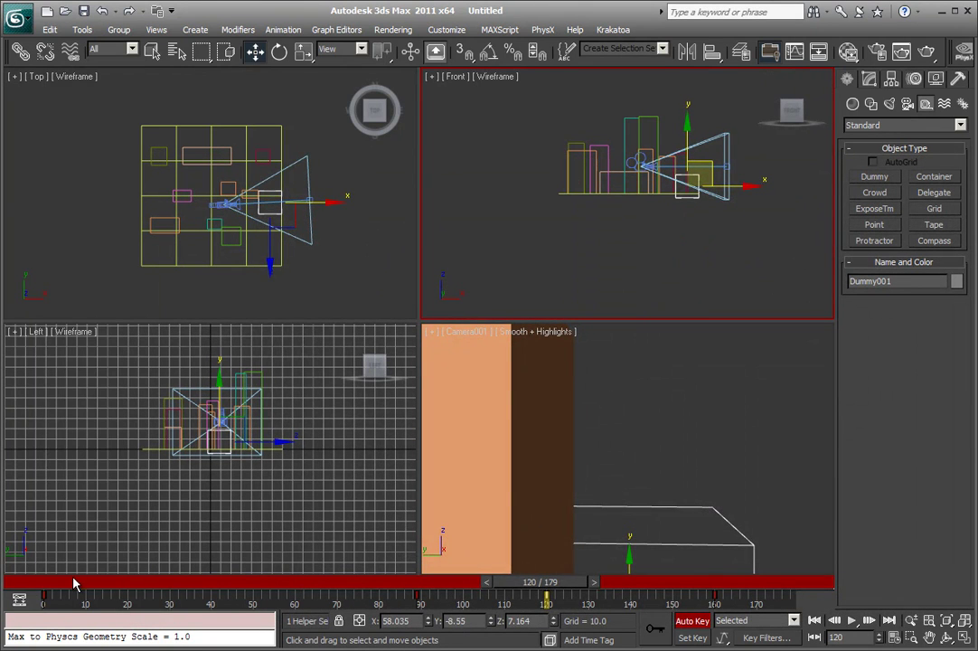
pyautogui.moveTo(76, 586)
pyautogui.mouseDown()
pyautogui.moveTo(646, 607)
pyautogui.moveTo(433, 622)
pyautogui.moveTo(279, 601)
pyautogui.moveTo(67, 604)
pyautogui.mouseUp()
pyautogui.press('w')
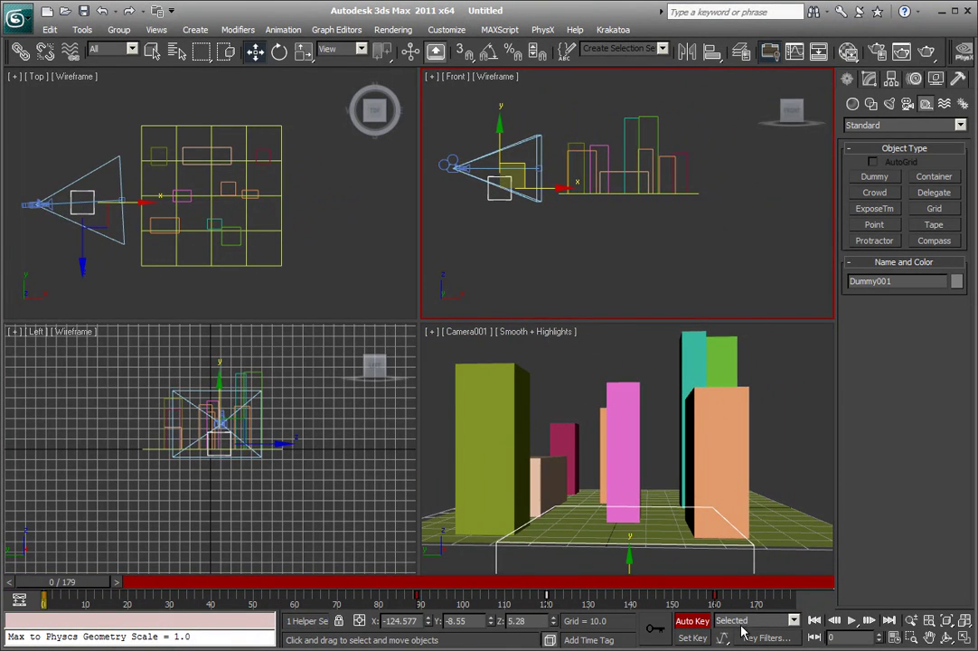
pyautogui.click(692, 621)
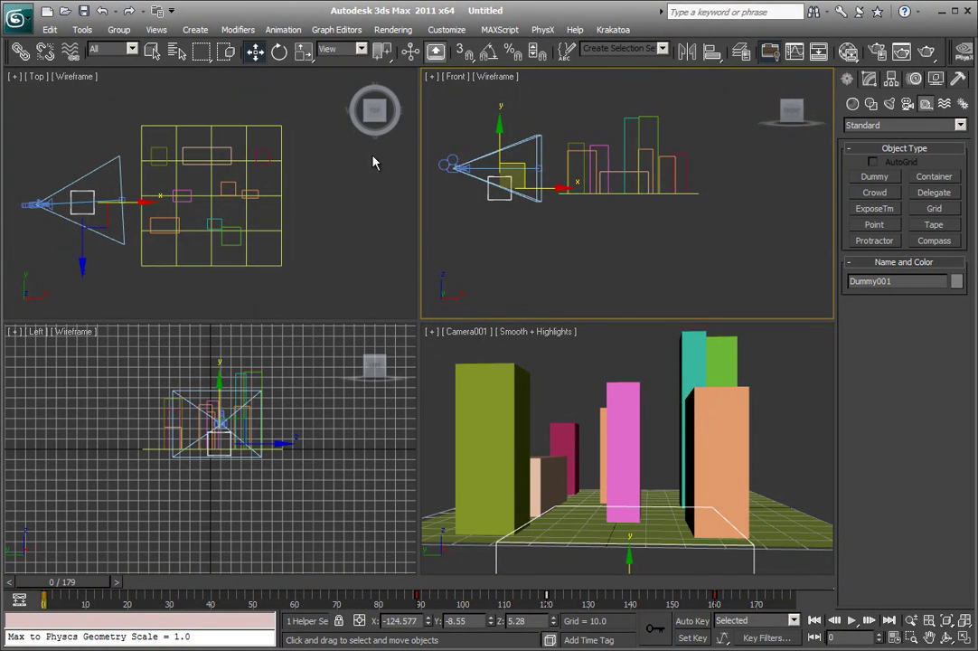
pyautogui.moveTo(260, 136); pyautogui.dragTo(162, 258)
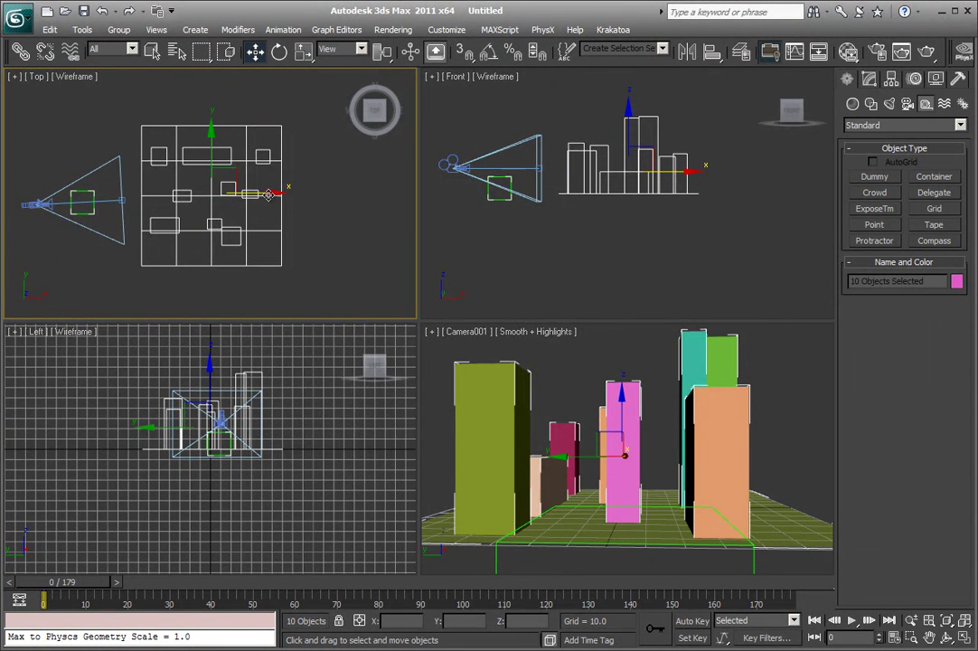
# - Shift-drag a Copy of the ten buildings to the right along X, then scrub the fly-through
pyautogui.keyDown('shift'); pyautogui.moveTo(274, 206); pyautogui.dragTo(405, 212); pyautogui.keyUp('shift')
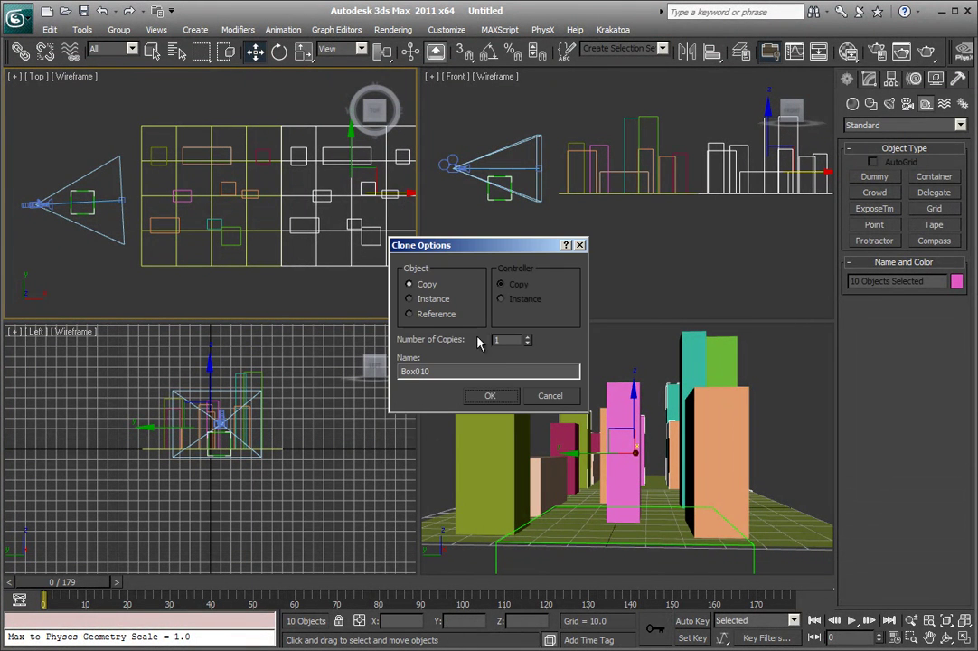
pyautogui.click(490, 396)
pyautogui.moveTo(98, 585)
pyautogui.mouseDown()
pyautogui.moveTo(172, 596)
pyautogui.moveTo(452, 602)
pyautogui.moveTo(574, 631)
pyautogui.moveTo(736, 635)
pyautogui.moveTo(213, 601)
pyautogui.moveTo(182, 588)
pyautogui.moveTo(356, 594)
pyautogui.moveTo(479, 621)
pyautogui.moveTo(706, 629)
pyautogui.moveTo(526, 624)
pyautogui.mouseUp()
pyautogui.press('w')
pyautogui.press('w')
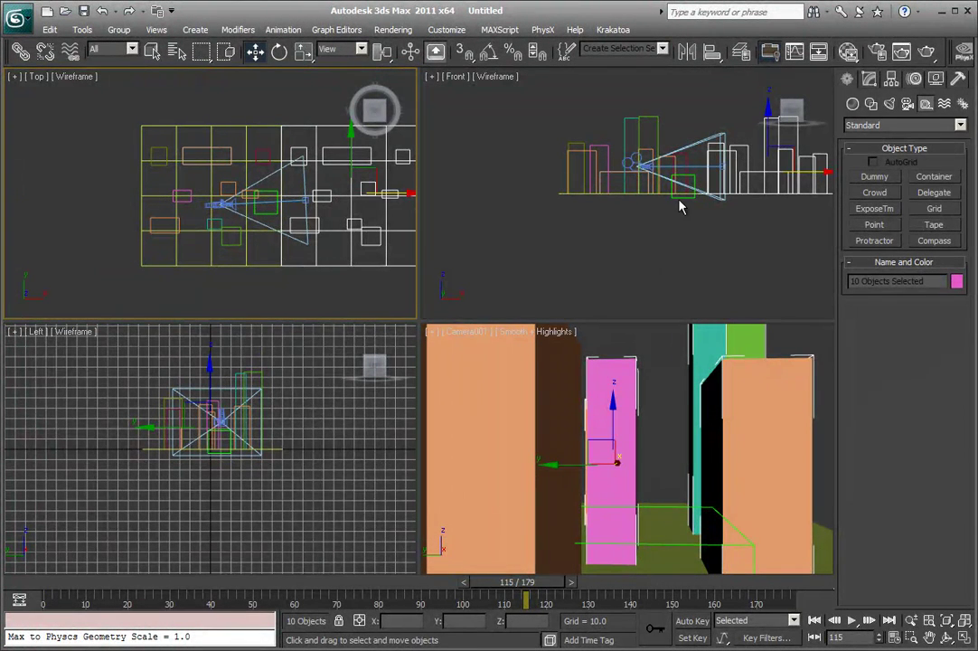
# - Move the dummy's middle key from frame 89 to frame 90 and preview the fly-through
pyautogui.click(682, 188)
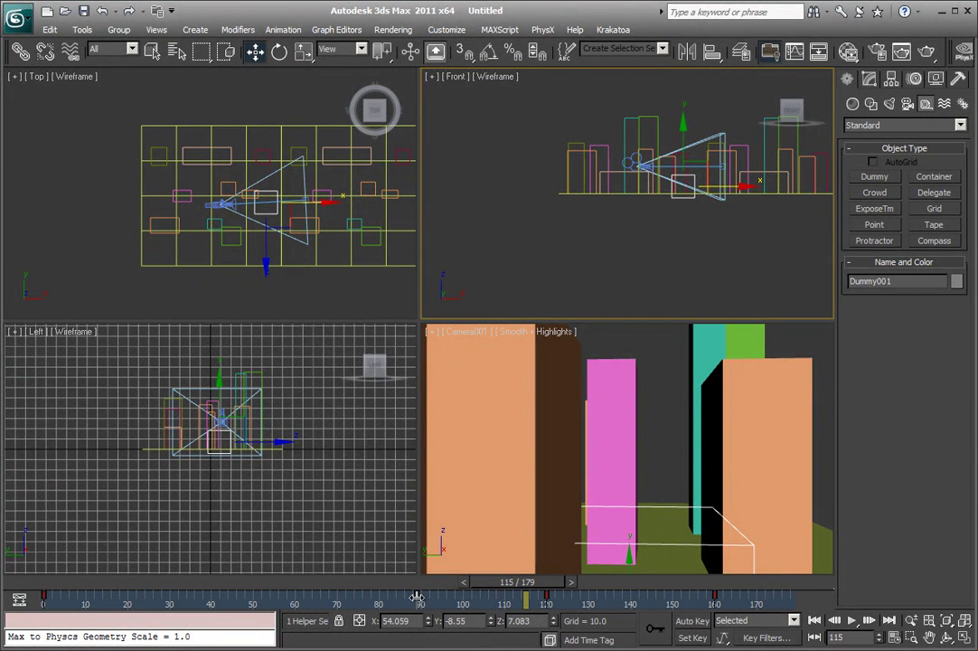
pyautogui.moveTo(415, 598); pyautogui.dragTo(419, 597)
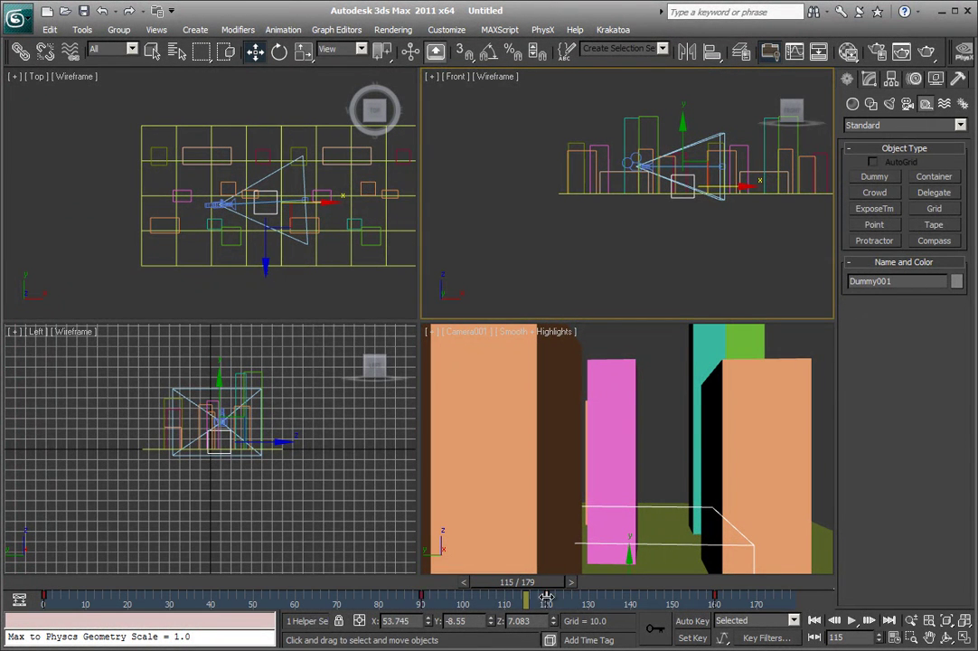
pyautogui.moveTo(421, 595)
pyautogui.mouseDown()
pyautogui.moveTo(459, 597)
pyautogui.moveTo(421, 603)
pyautogui.mouseUp()
pyautogui.moveTo(546, 594); pyautogui.dragTo(421, 593)
# - Set the In and Out tangents of Dummy001's frame-90 X Position key to Linear
pyautogui.press('w')
pyautogui.rightClick(421, 598)
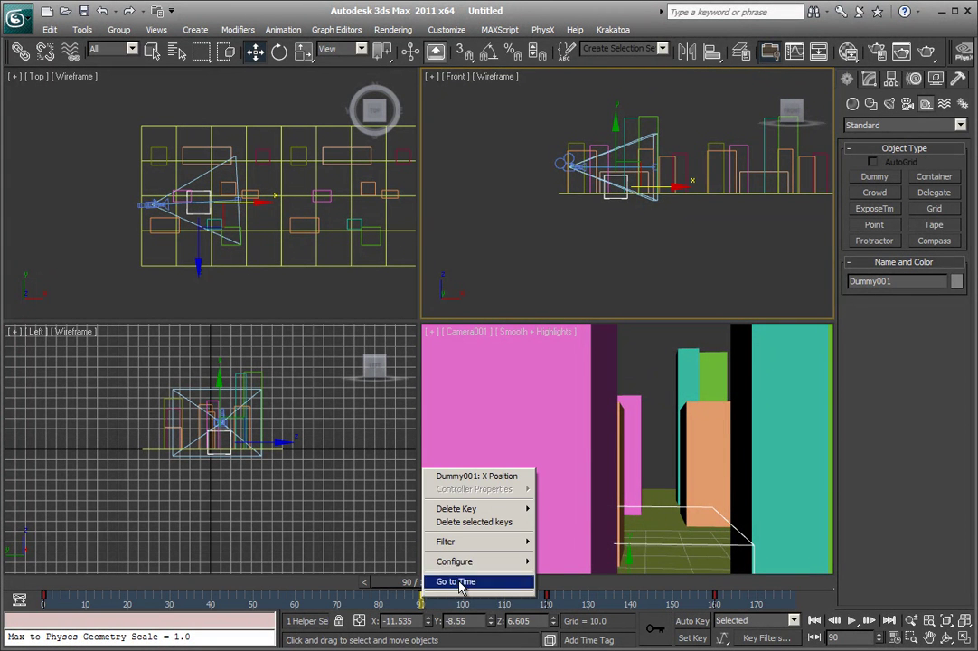
pyautogui.click(479, 477)
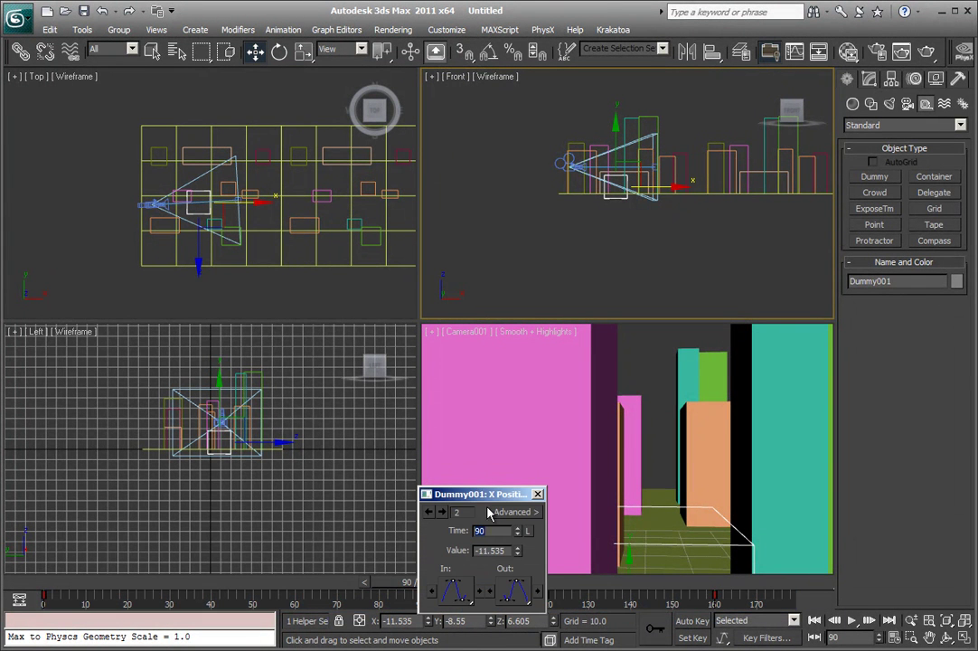
pyautogui.click(454, 593)
pyautogui.moveTo(459, 593); pyautogui.dragTo(468, 442)
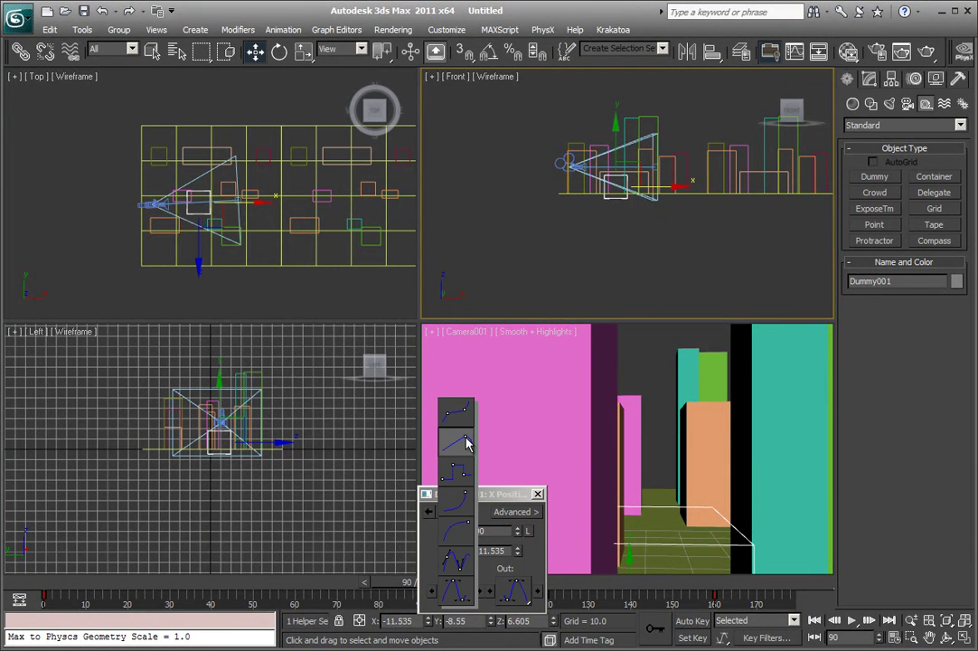
pyautogui.moveTo(464, 443); pyautogui.dragTo(464, 443)
pyautogui.moveTo(516, 593); pyautogui.dragTo(513, 445)
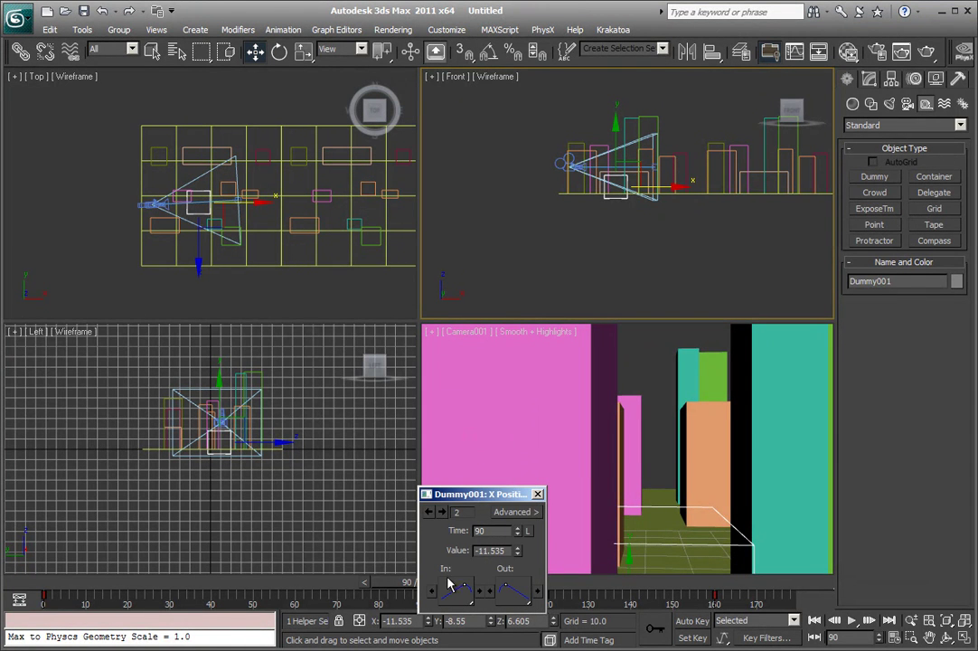
pyautogui.click(537, 495)
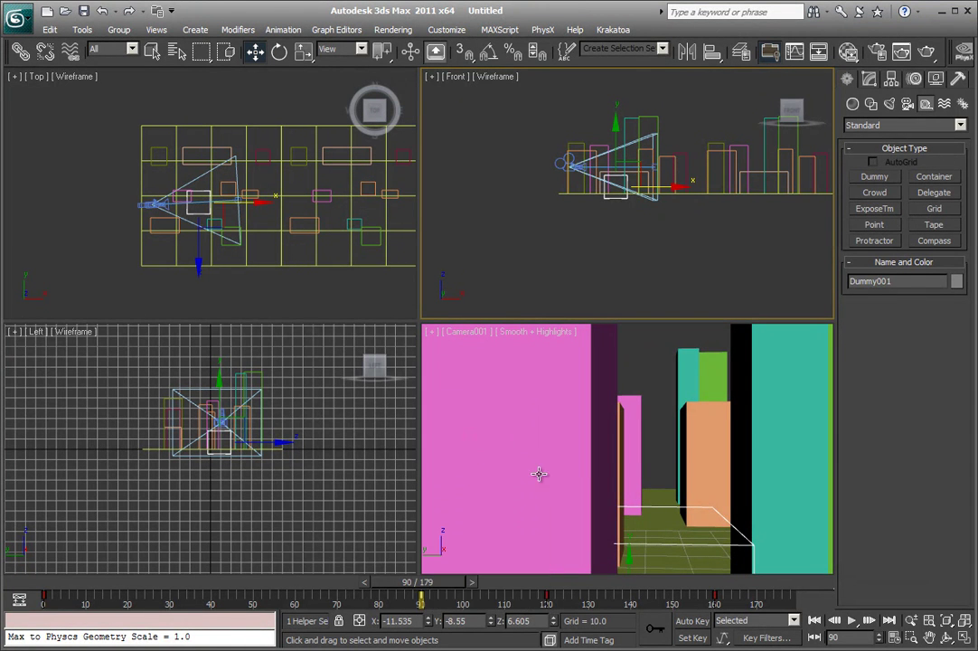
# - Open the Track View Curve Editor and give the frame-0 X Position key Linear tangents
pyautogui.click(327, 30)
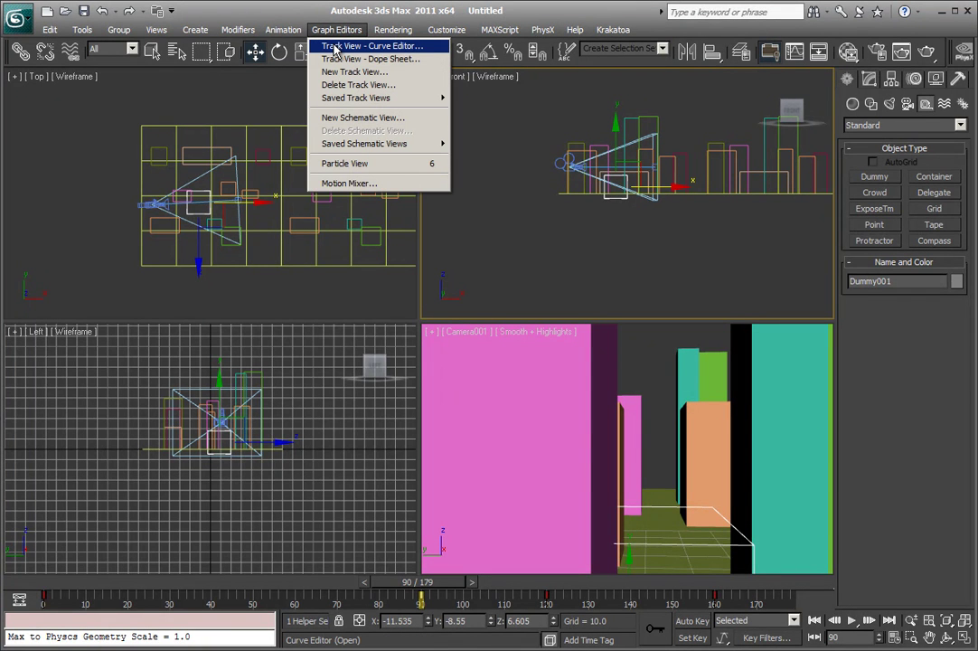
pyautogui.click(334, 46)
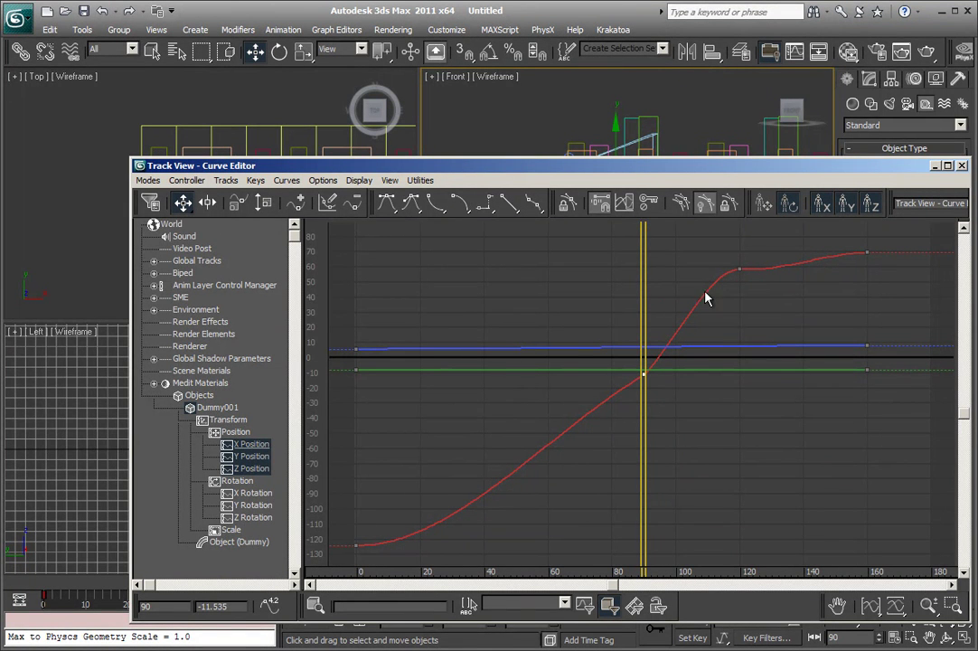
pyautogui.click(357, 545)
pyautogui.rightClick(357, 545)
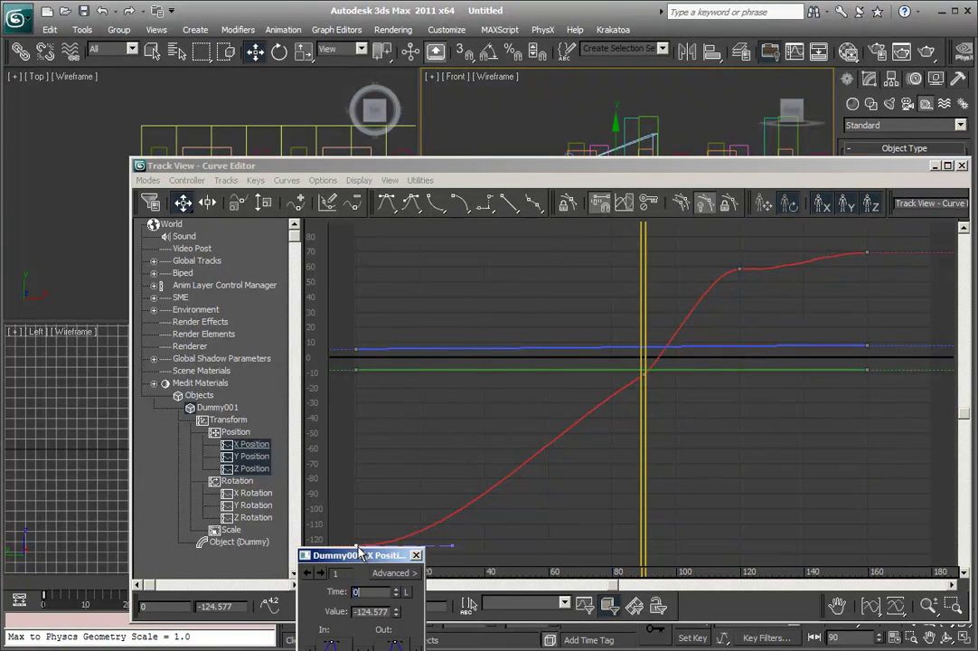
pyautogui.moveTo(331, 642); pyautogui.dragTo(349, 506)
pyautogui.moveTo(383, 643); pyautogui.dragTo(392, 509)
pyautogui.moveTo(378, 555); pyautogui.dragTo(554, 443)
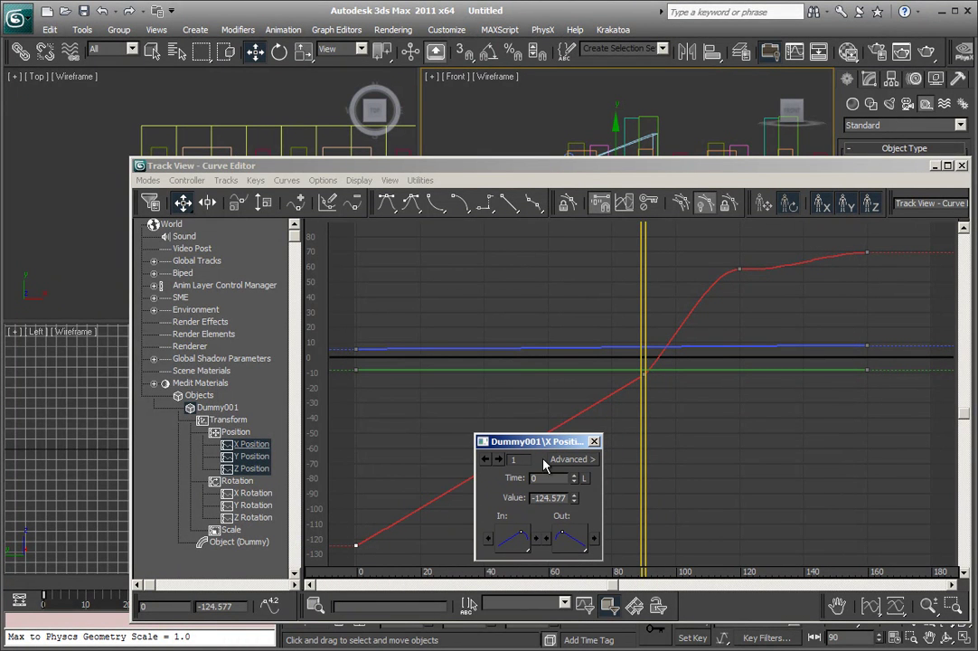
# - Change the frame-90 key's outgoing tangent to a curved type
pyautogui.click(644, 373)
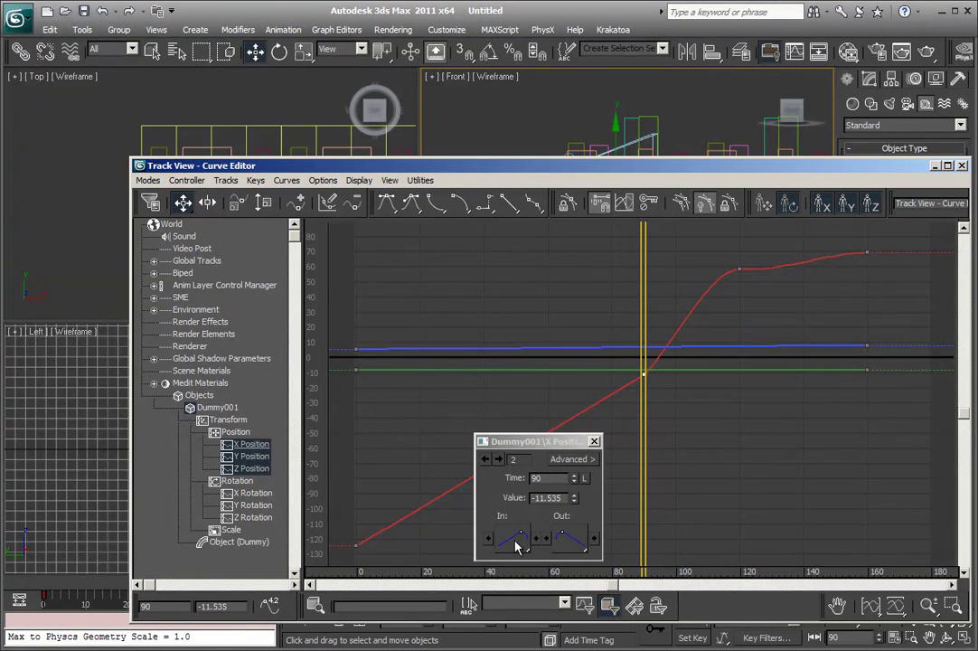
pyautogui.moveTo(520, 539); pyautogui.dragTo(564, 637)
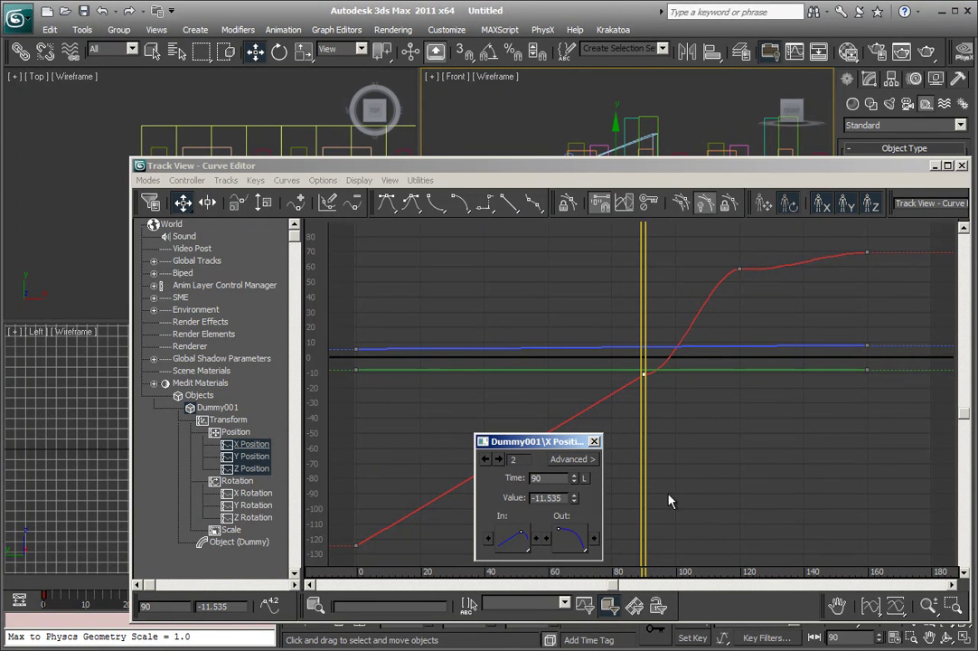
pyautogui.click(645, 379)
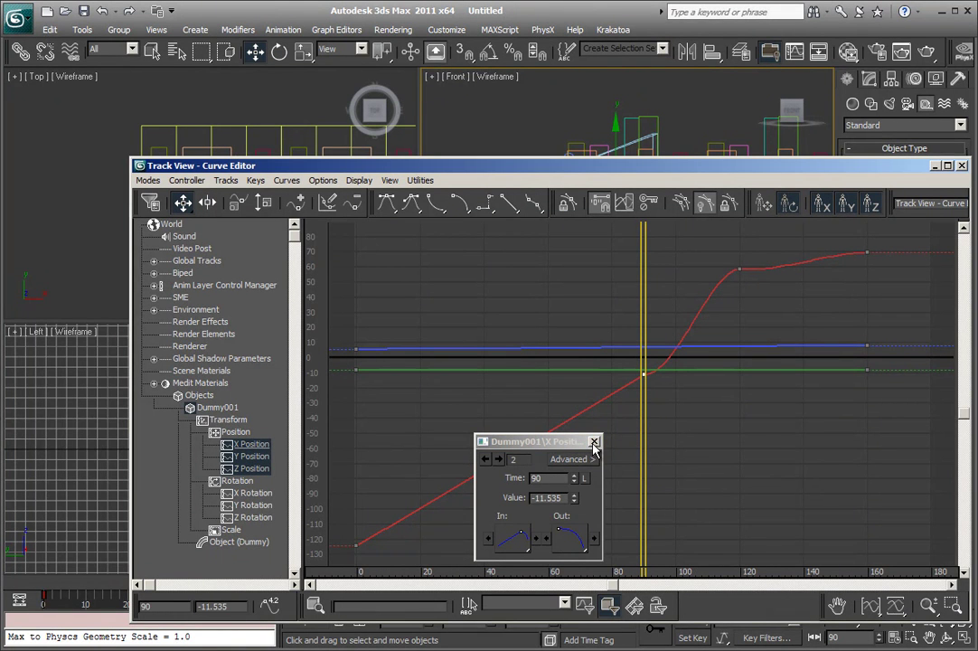
# - Tilt the frame-120 key's tangent and switch the frame-90 key to Custom handles
pyautogui.click(739, 268)
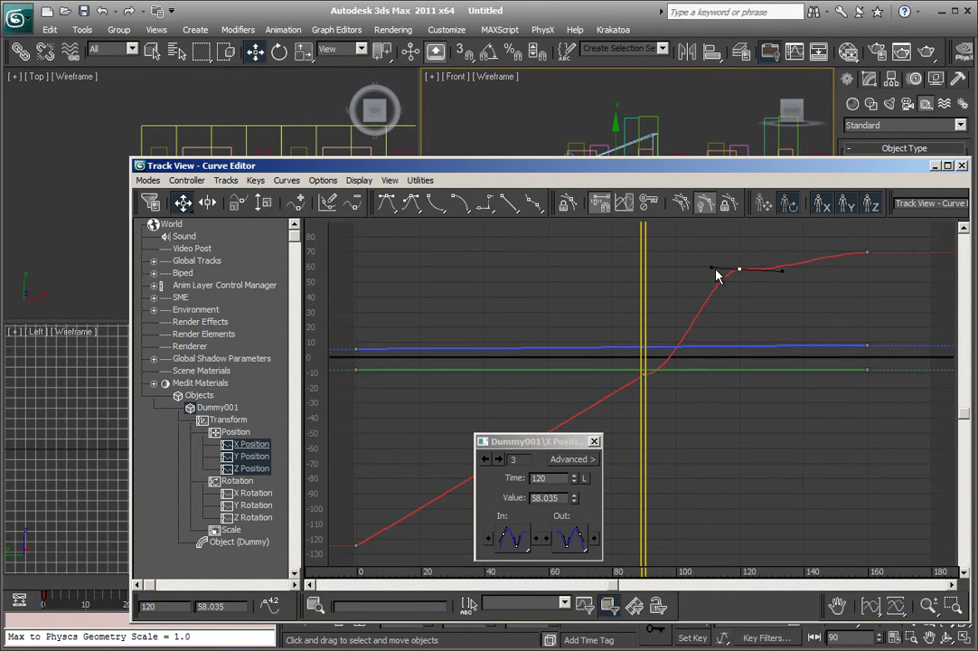
pyautogui.moveTo(713, 272)
pyautogui.mouseDown()
pyautogui.moveTo(714, 298)
pyautogui.moveTo(716, 279)
pyautogui.mouseUp()
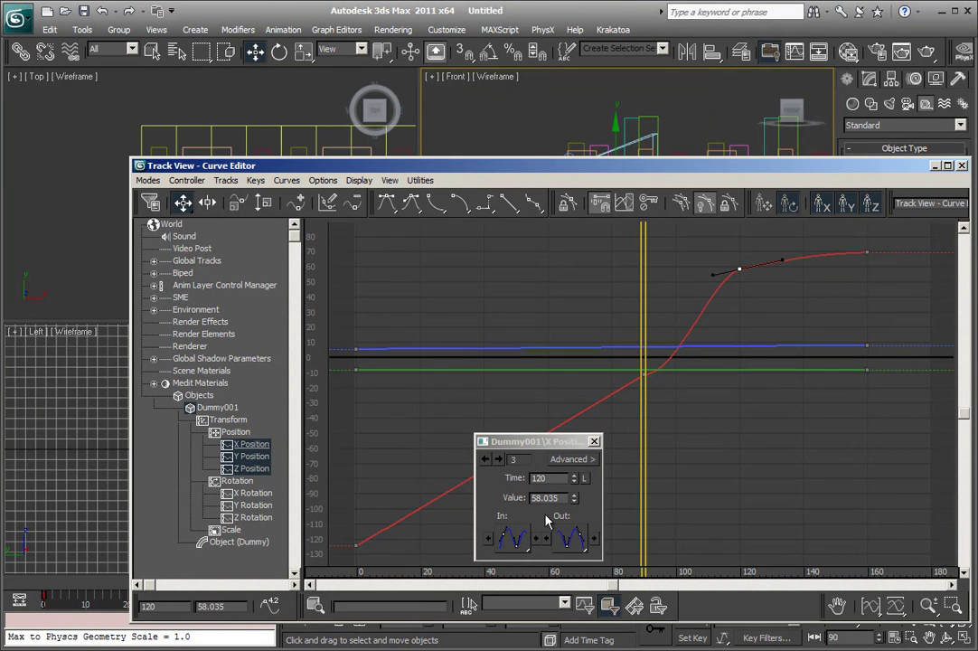
pyautogui.click(643, 375)
pyautogui.moveTo(564, 534); pyautogui.dragTo(569, 564)
pyautogui.moveTo(675, 374); pyautogui.dragTo(716, 434)
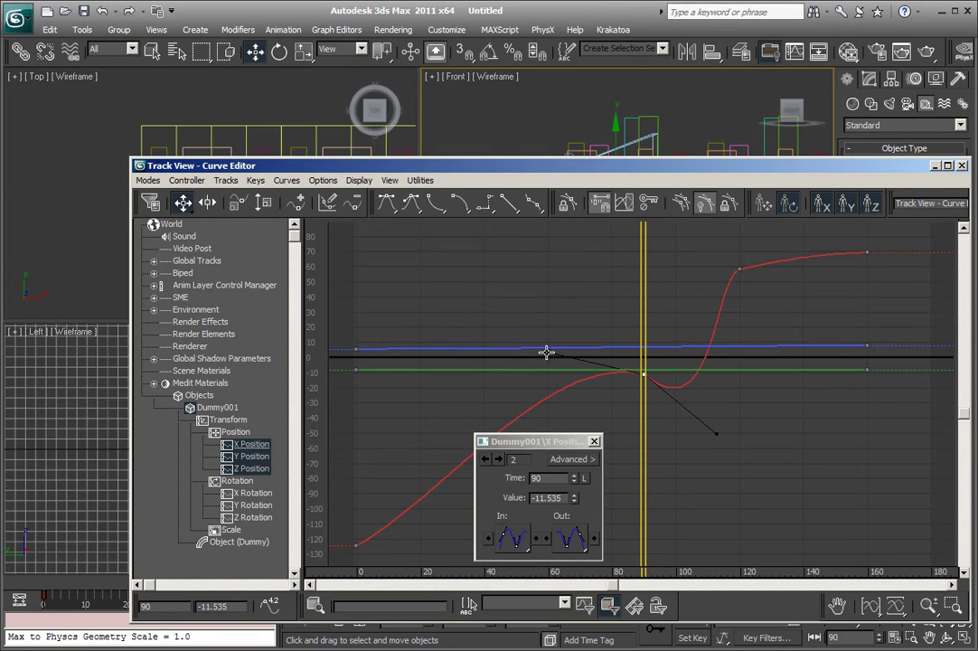
# - Reshape the curve leading into frame 90 and set its incoming tangent to Linear
pyautogui.moveTo(546, 353)
pyautogui.mouseDown()
pyautogui.moveTo(574, 387)
pyautogui.moveTo(560, 364)
pyautogui.mouseUp()
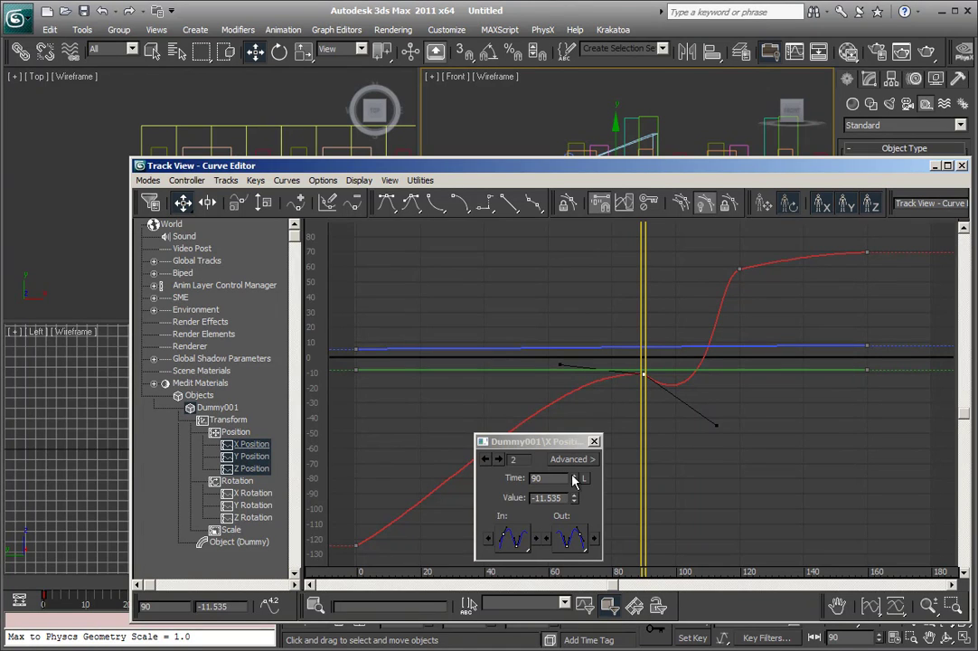
pyautogui.moveTo(513, 538); pyautogui.dragTo(524, 431)
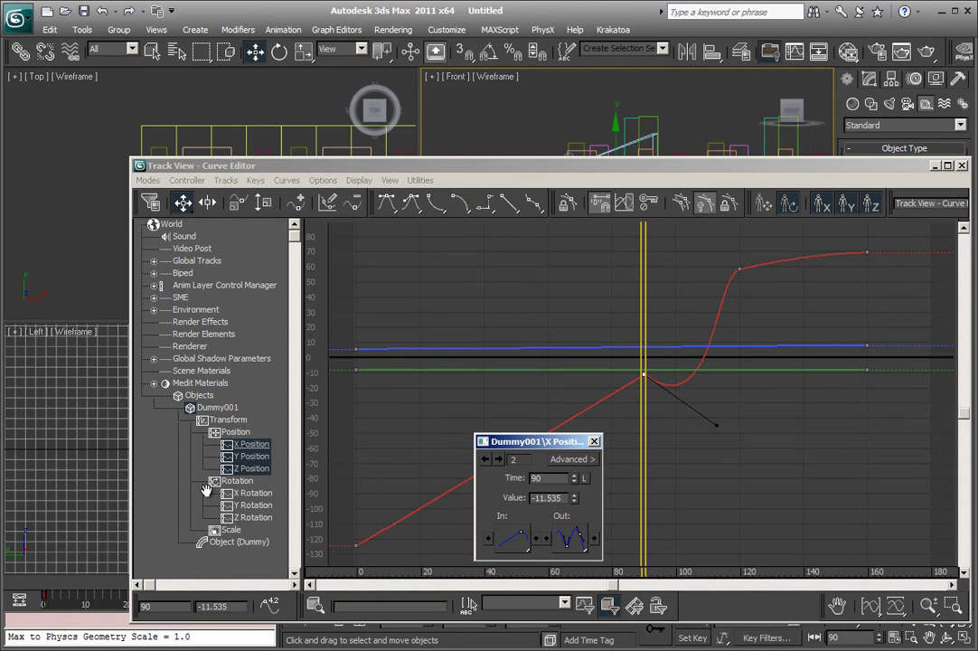
pyautogui.click(221, 11)
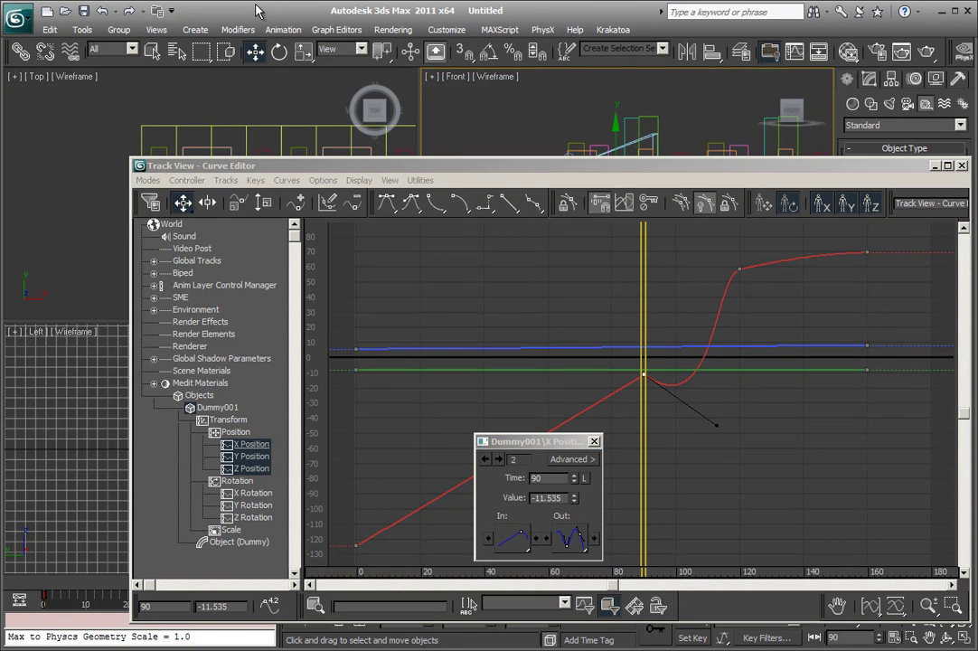
pyautogui.click(962, 168)
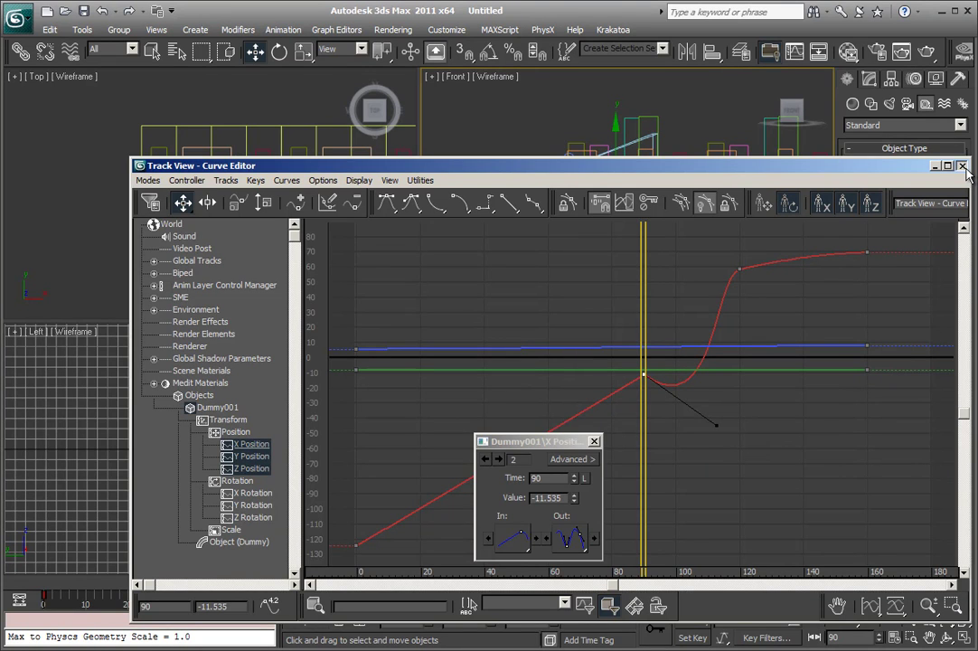
# - Dock the Curve Editor at the bottom, make Front a smooth-shaded Camera001 view, and scrub near frame 90
pyautogui.moveTo(646, 171); pyautogui.dragTo(634, 193)
pyautogui.moveTo(115, 177); pyautogui.dragTo(159, 413)
pyautogui.rightClick(425, 256)
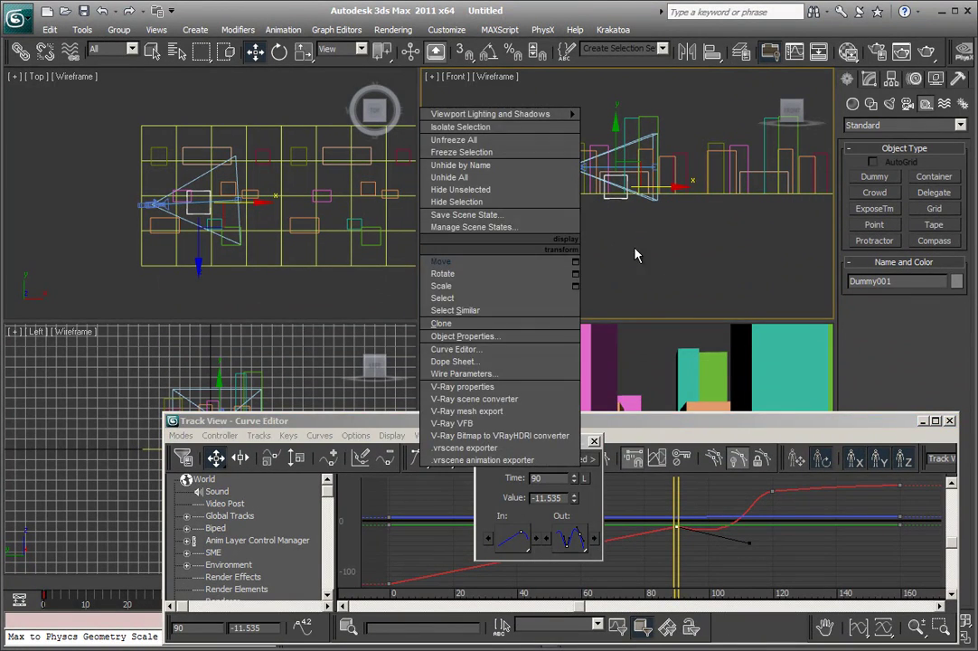
pyautogui.press('c')
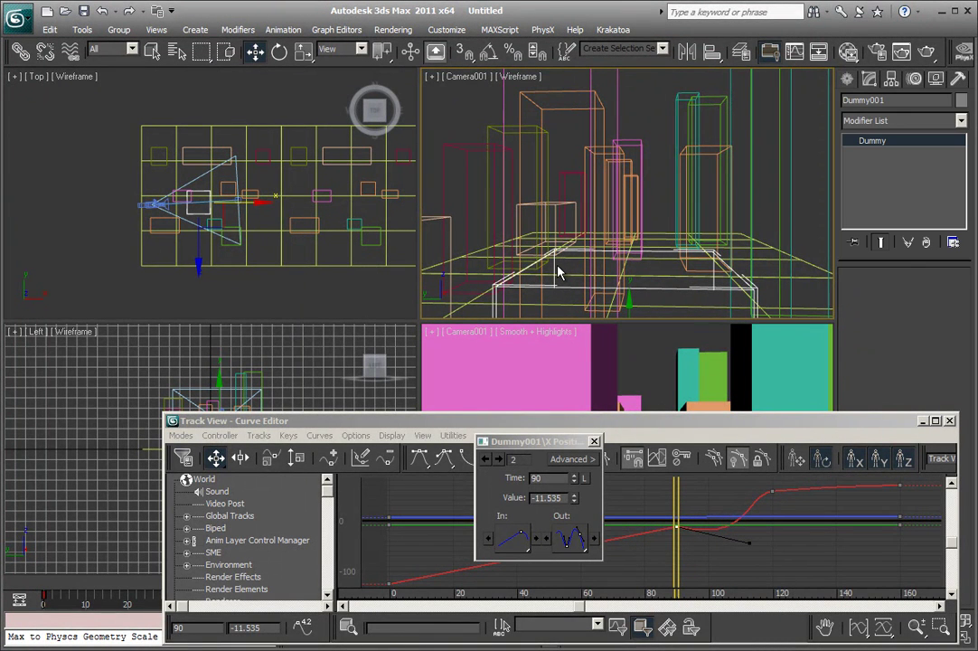
pyautogui.press('F3')
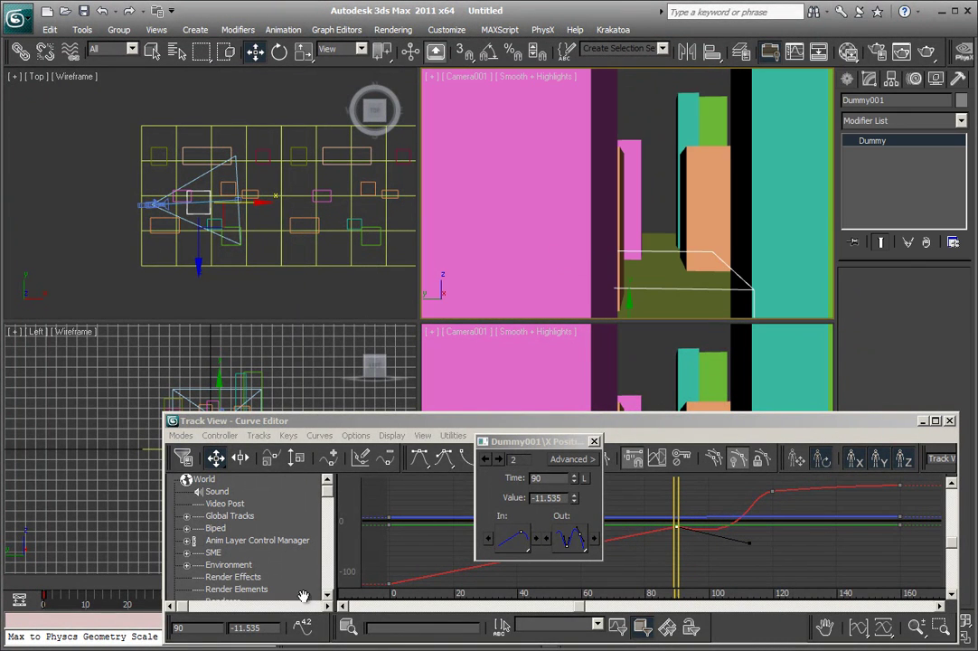
pyautogui.click(384, 607)
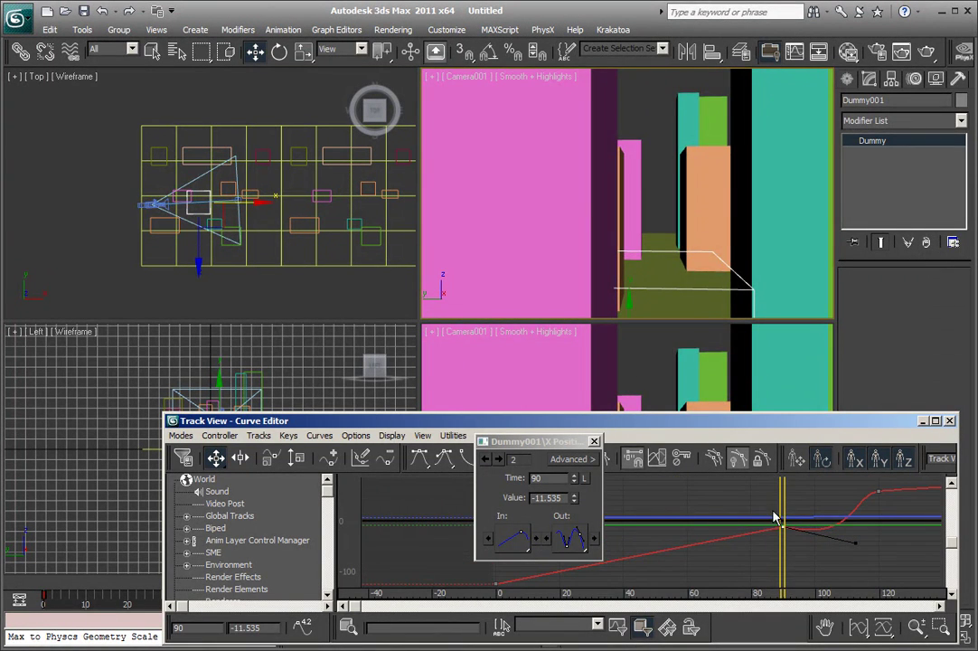
pyautogui.moveTo(783, 508); pyautogui.dragTo(758, 565)
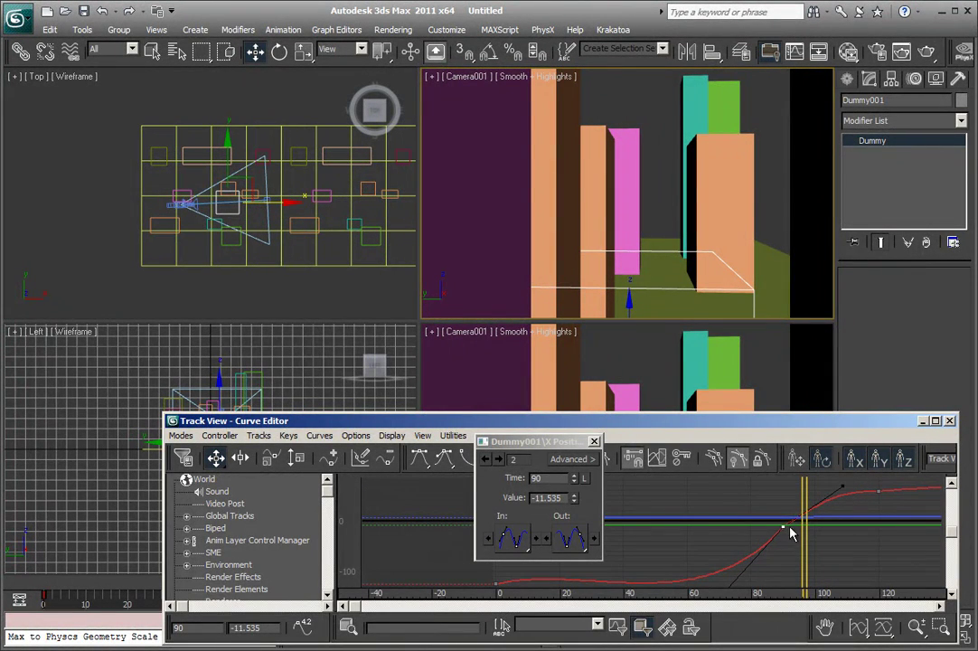